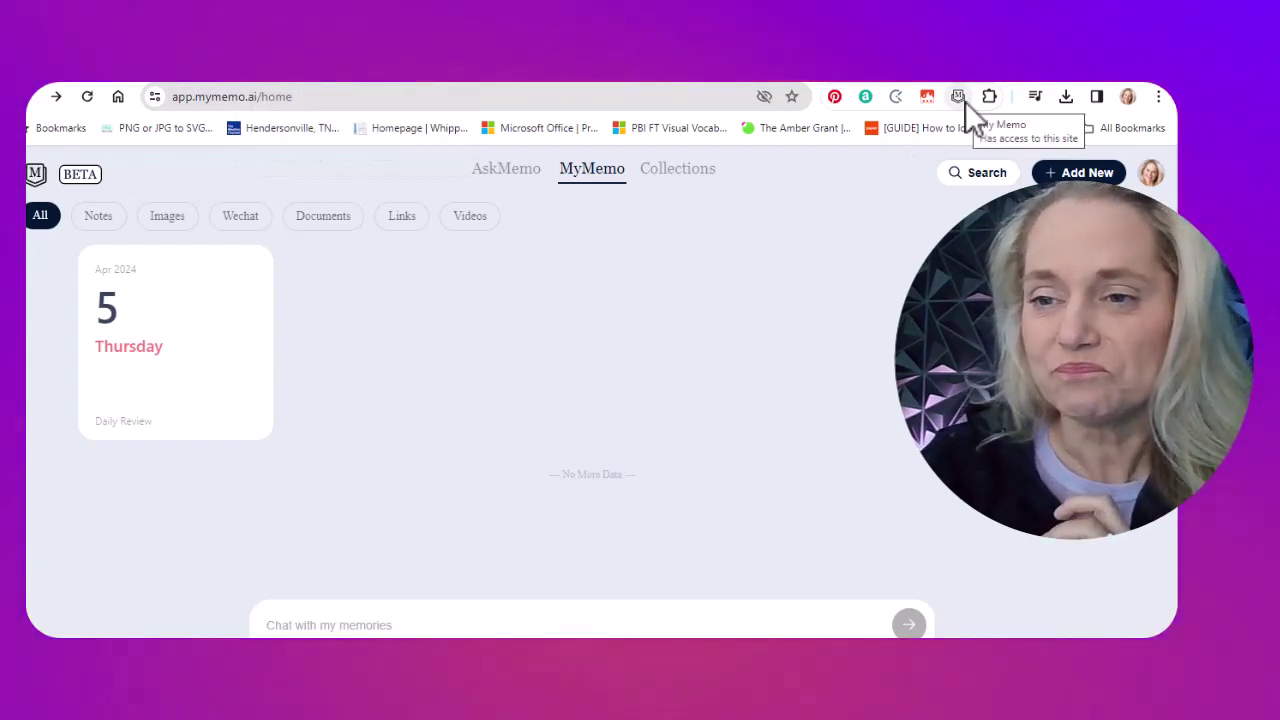
View the MyMemo web clipper entry in the browser's extension list and close the list.
{"action": "left_click", "coordinate": [989, 97]}
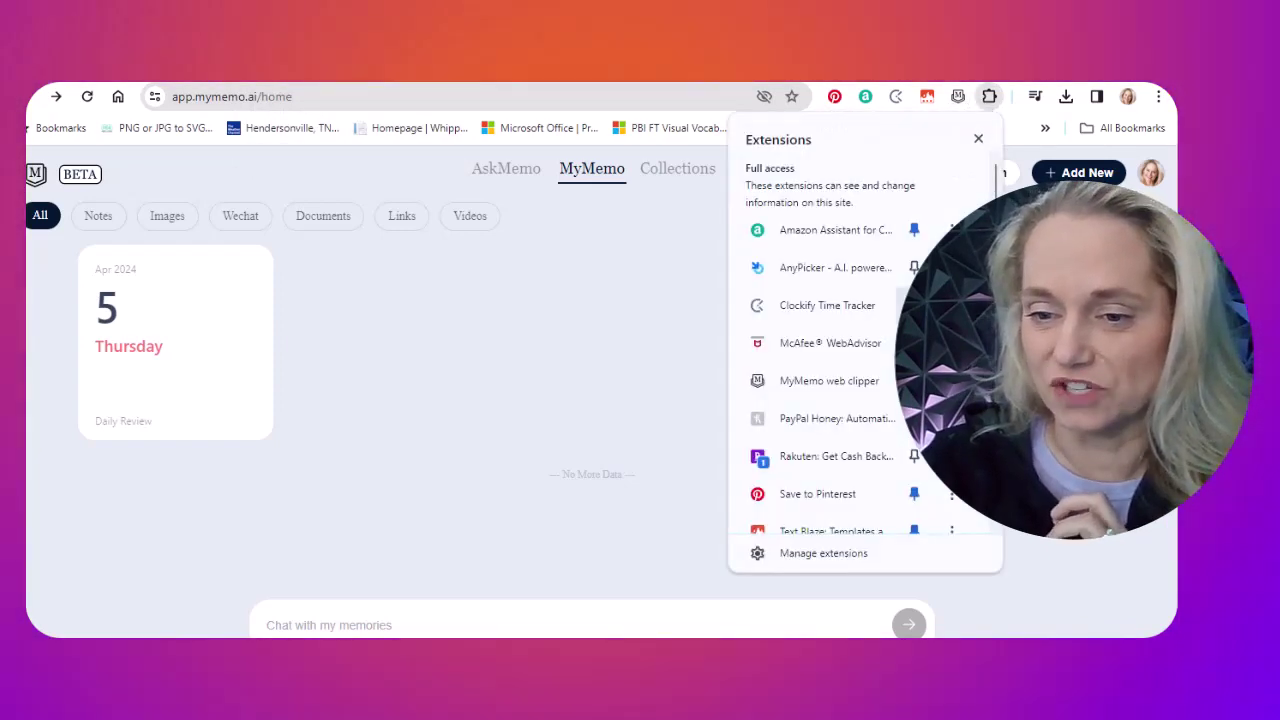
{"action": "left_click", "coordinate": [889, 381]}
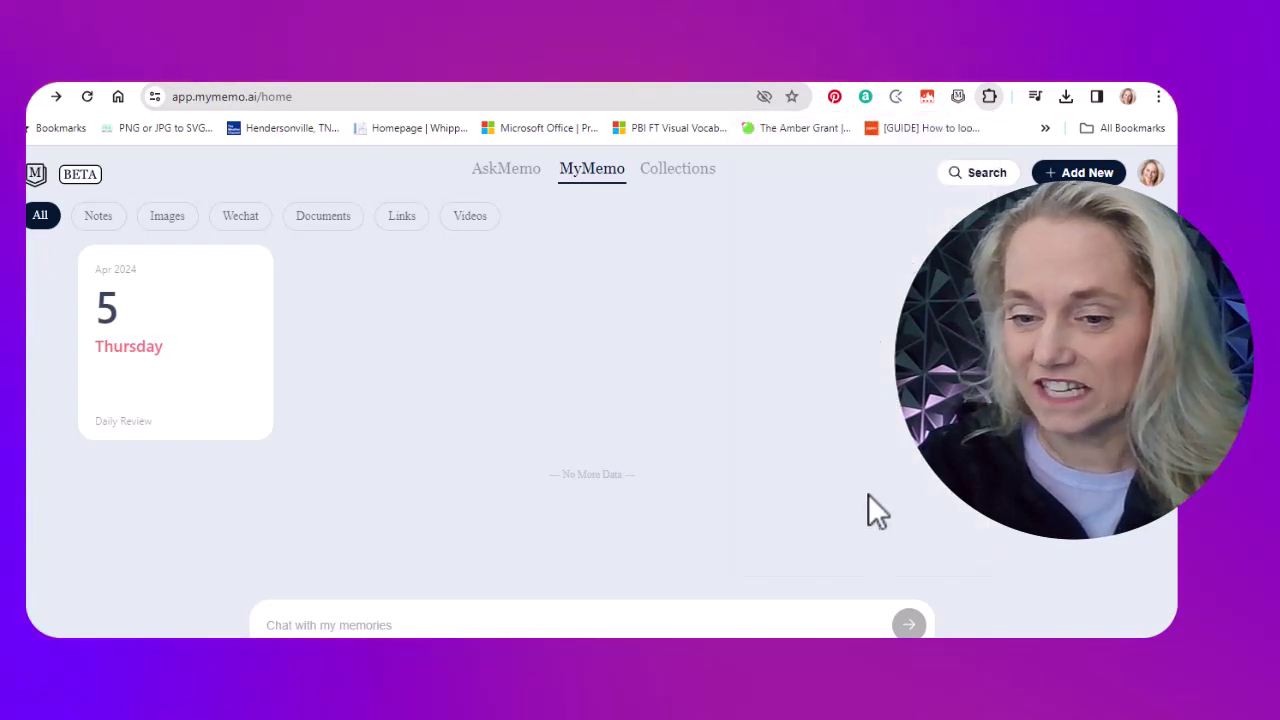
{"action": "left_click", "coordinate": [989, 97]}
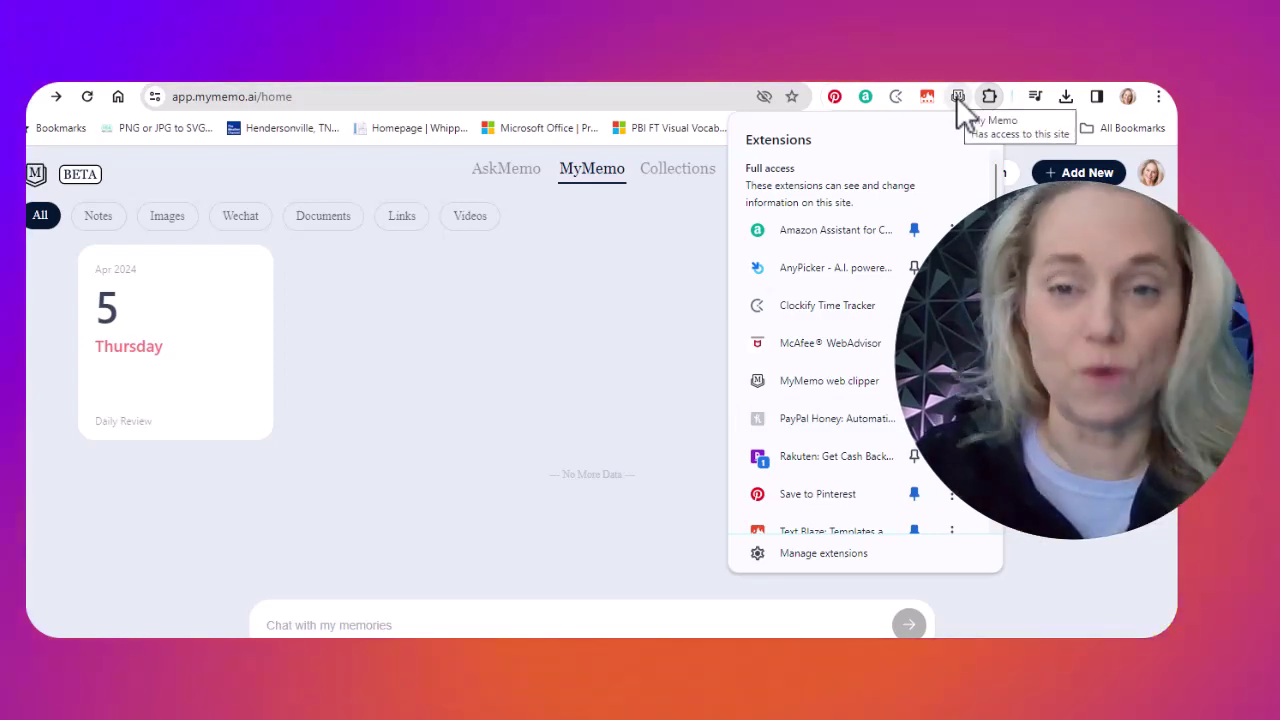
{"action": "key", "text": "Escape"}
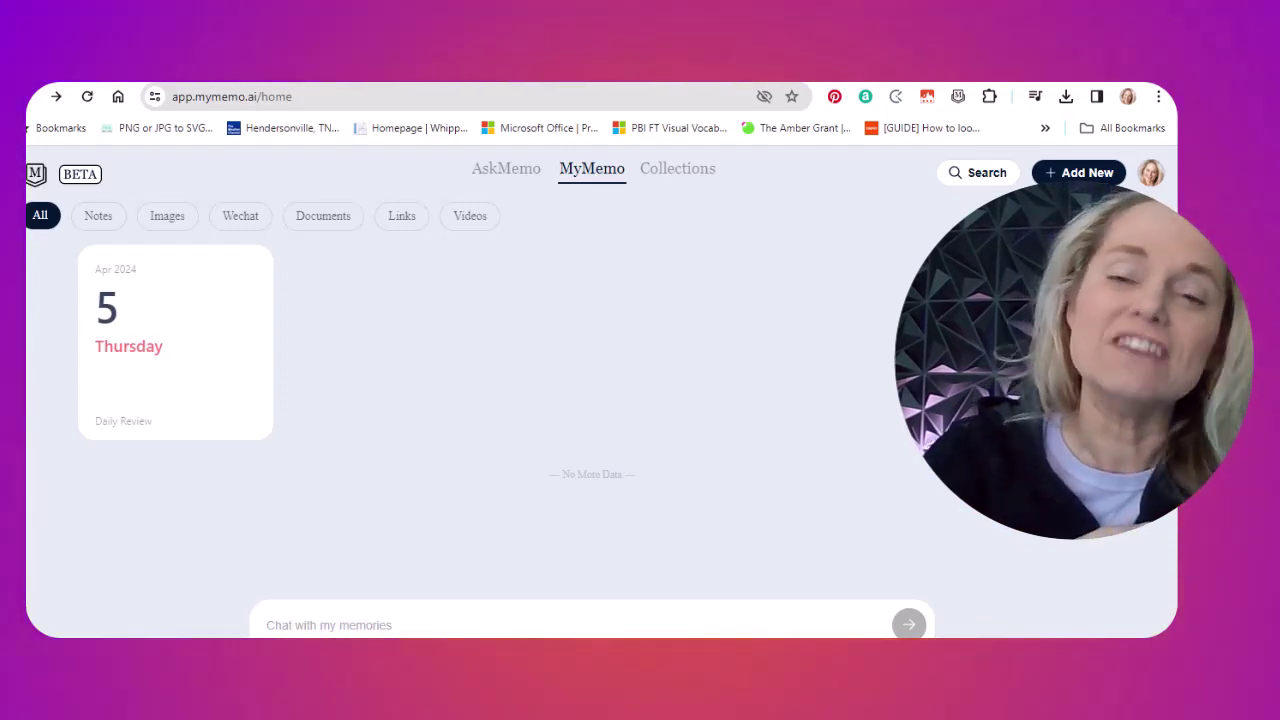
Save the YouTube video of podcast Episode 42 on data storytelling with the MyMemo web clipper, and display it among all memos.
{"action": "key", "text": "alt+Right"}
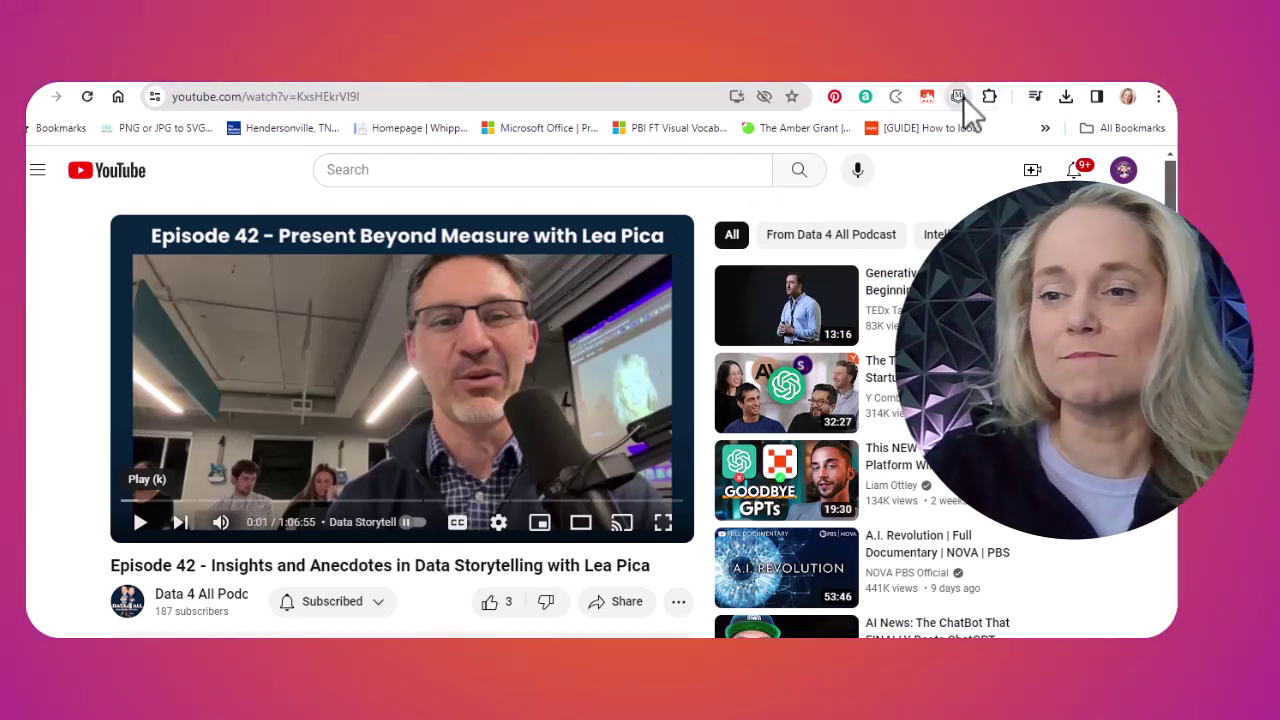
{"action": "left_click", "coordinate": [963, 97]}
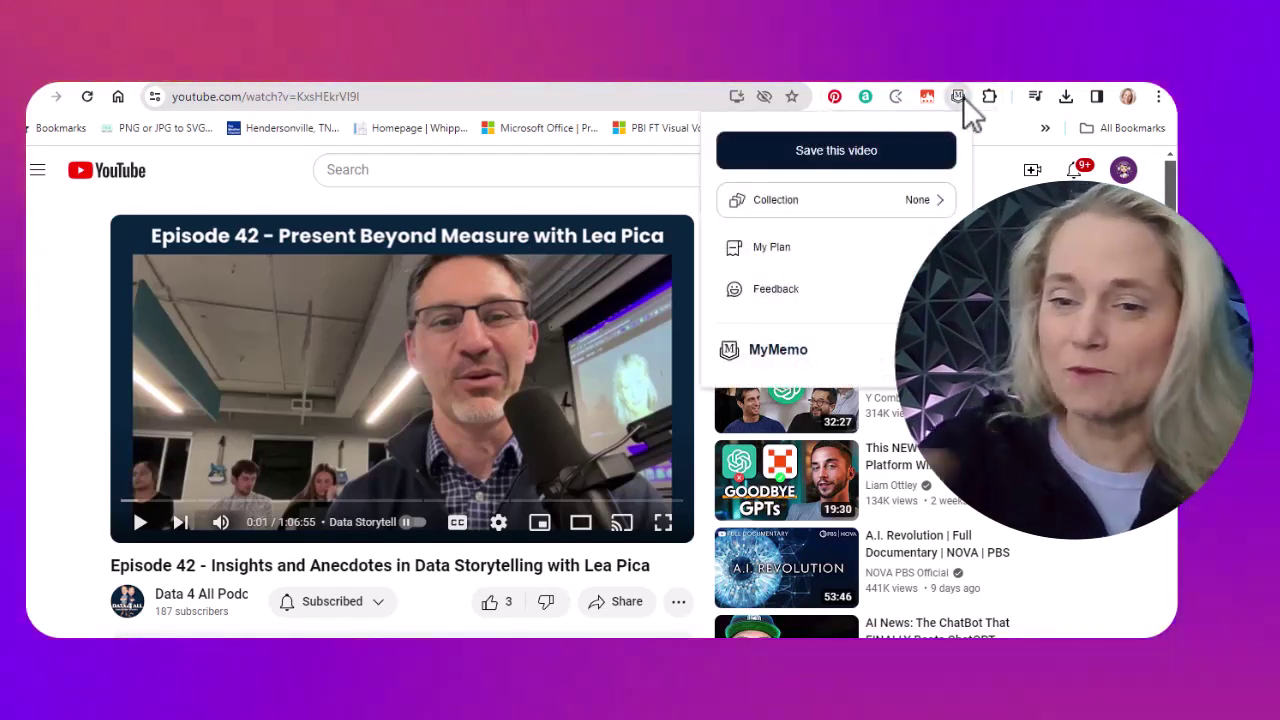
{"action": "left_click", "coordinate": [836, 173]}
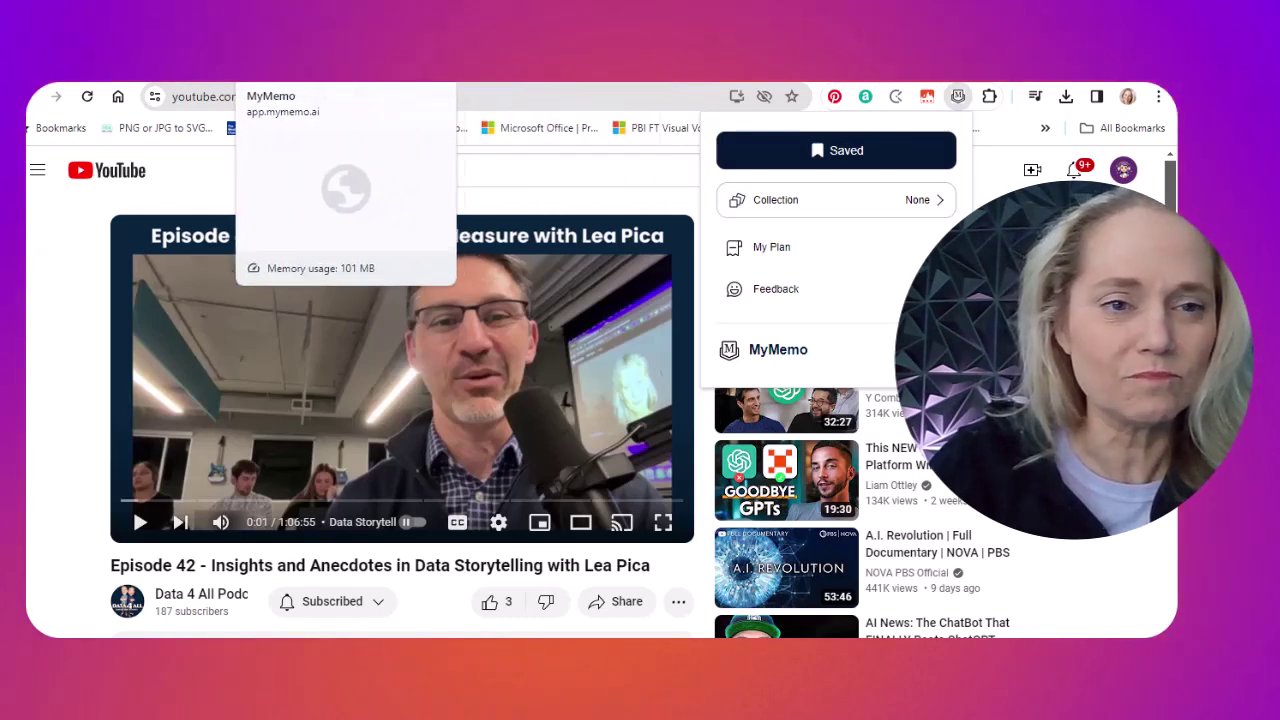
{"action": "left_click", "coordinate": [300, 84]}
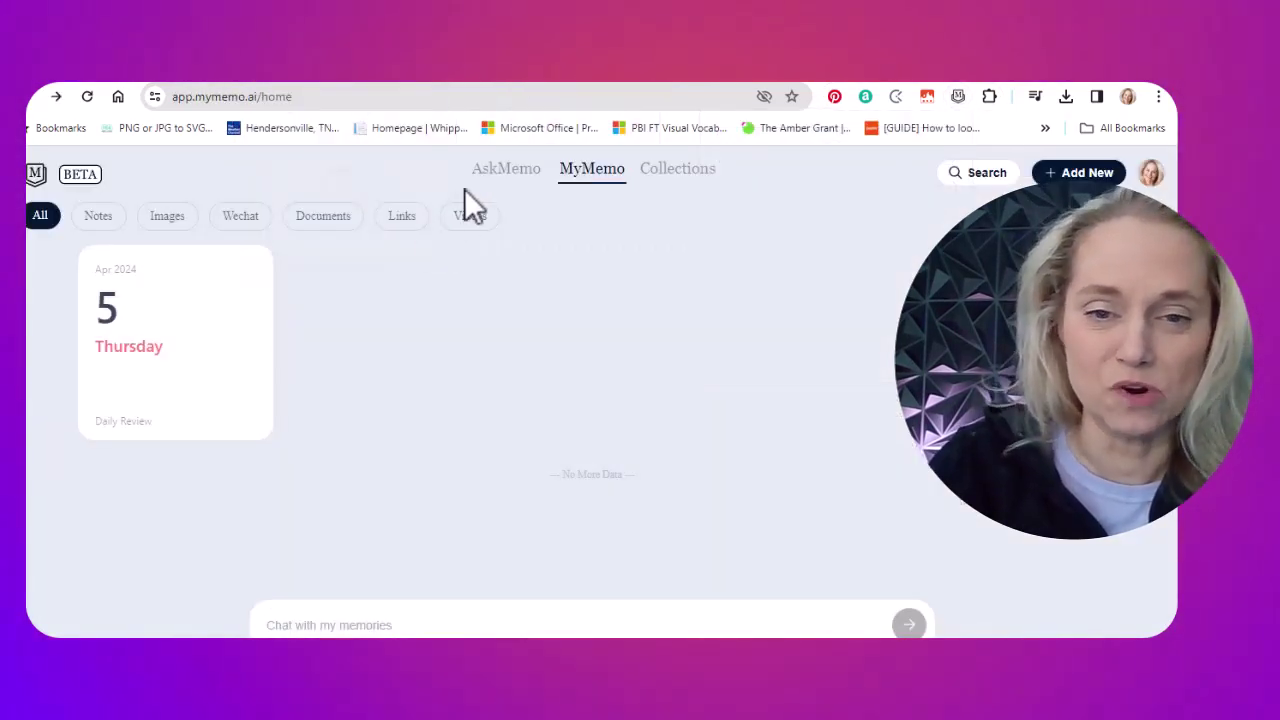
{"action": "left_click", "coordinate": [44, 217]}
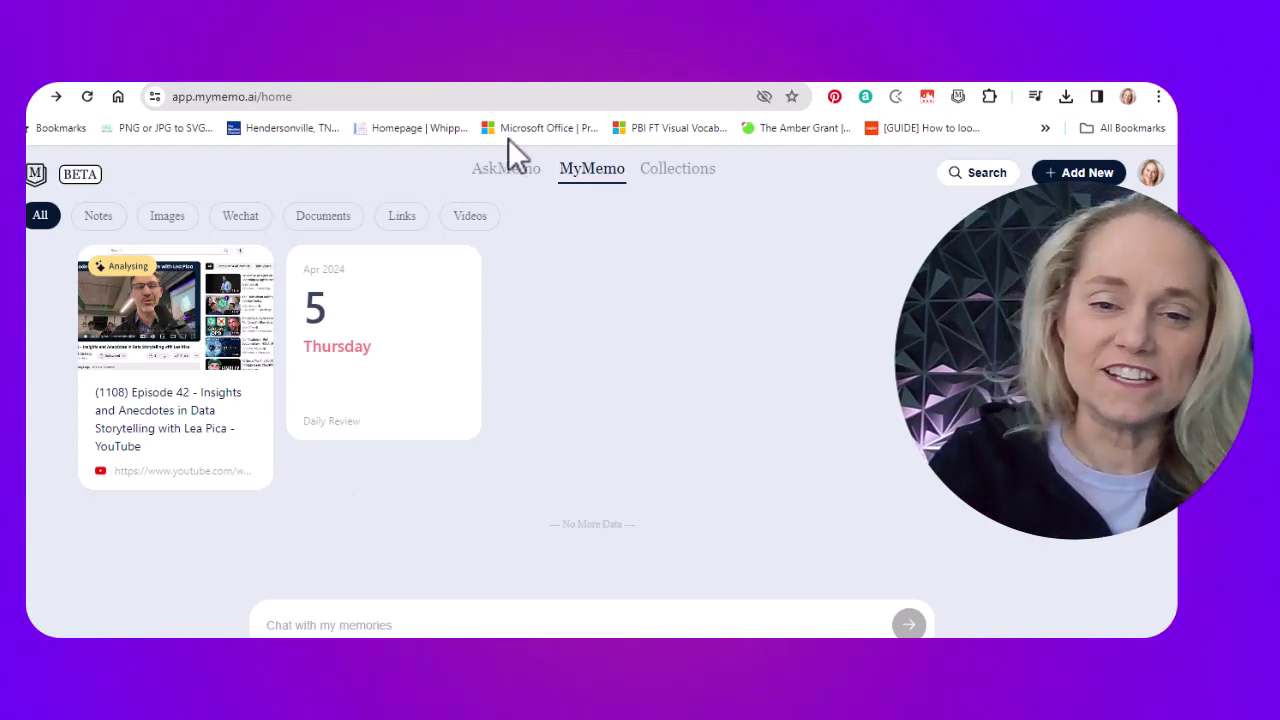
Ask AskMemo "tell me about data storytelling".
{"action": "left_click", "coordinate": [512, 165]}
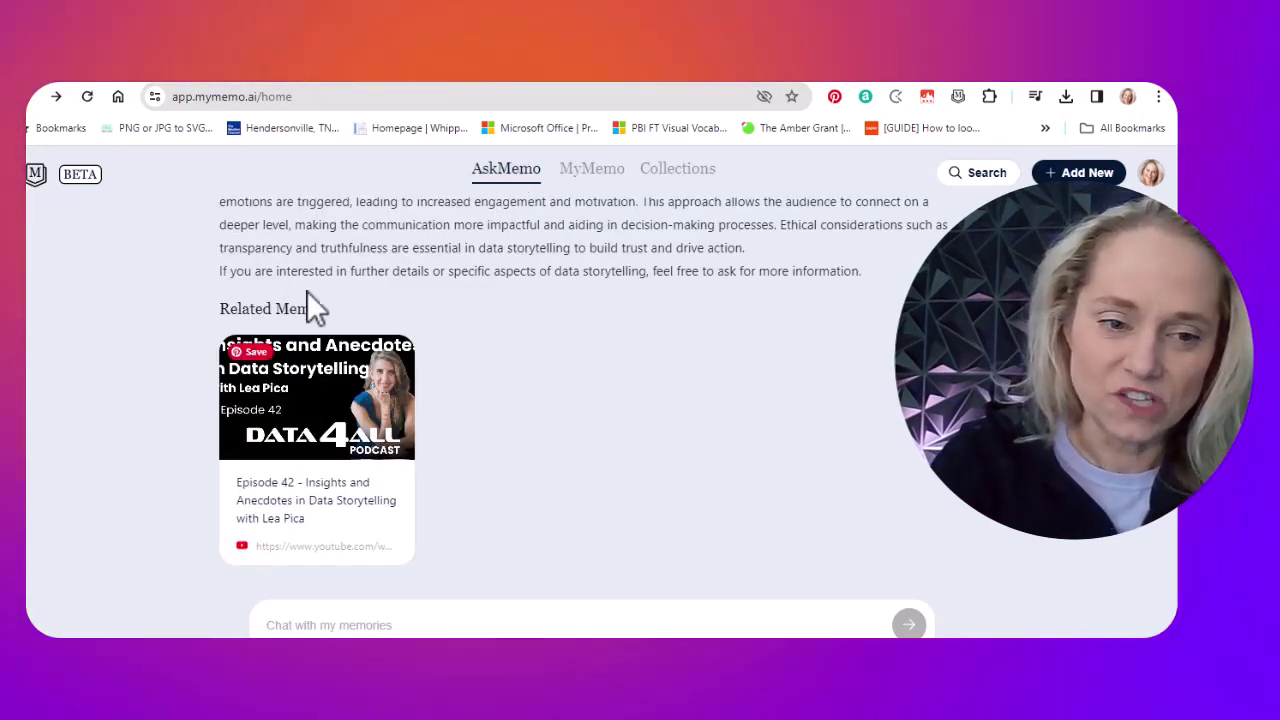
{"action": "left_click", "coordinate": [417, 609]}
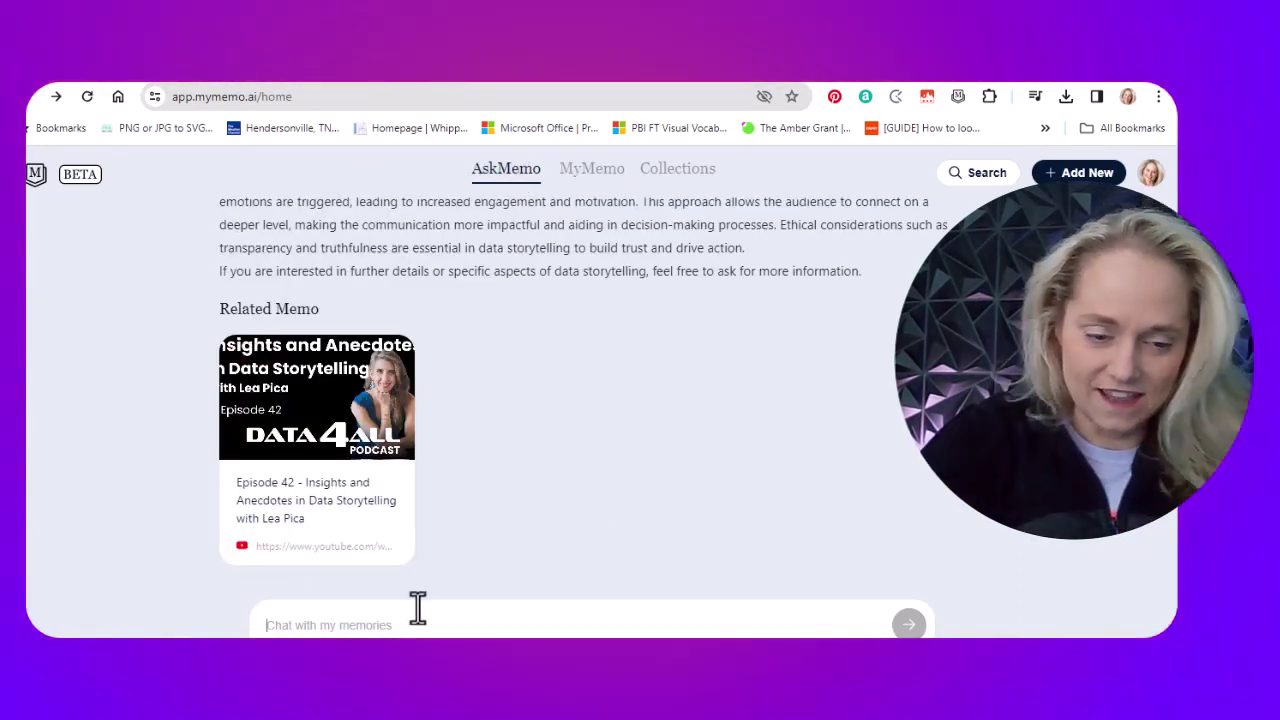
{"action": "type", "text": "tell me about d"}
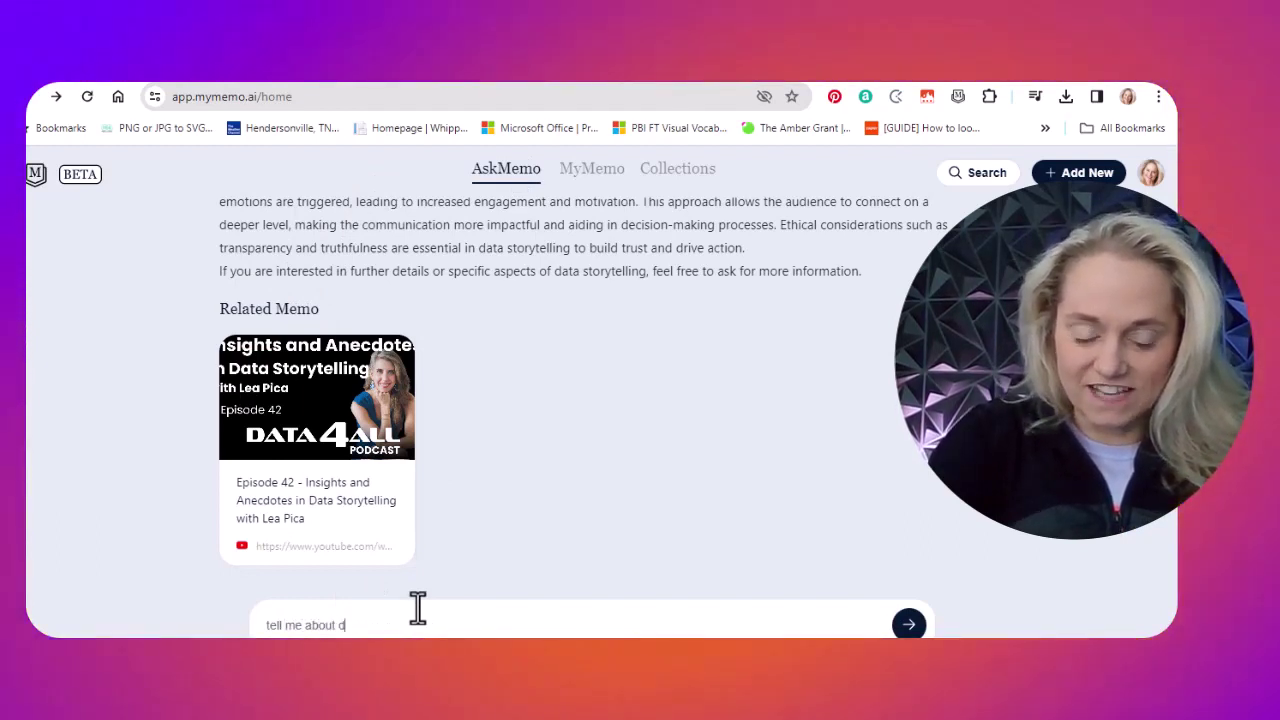
{"action": "type", "text": "ata story"}
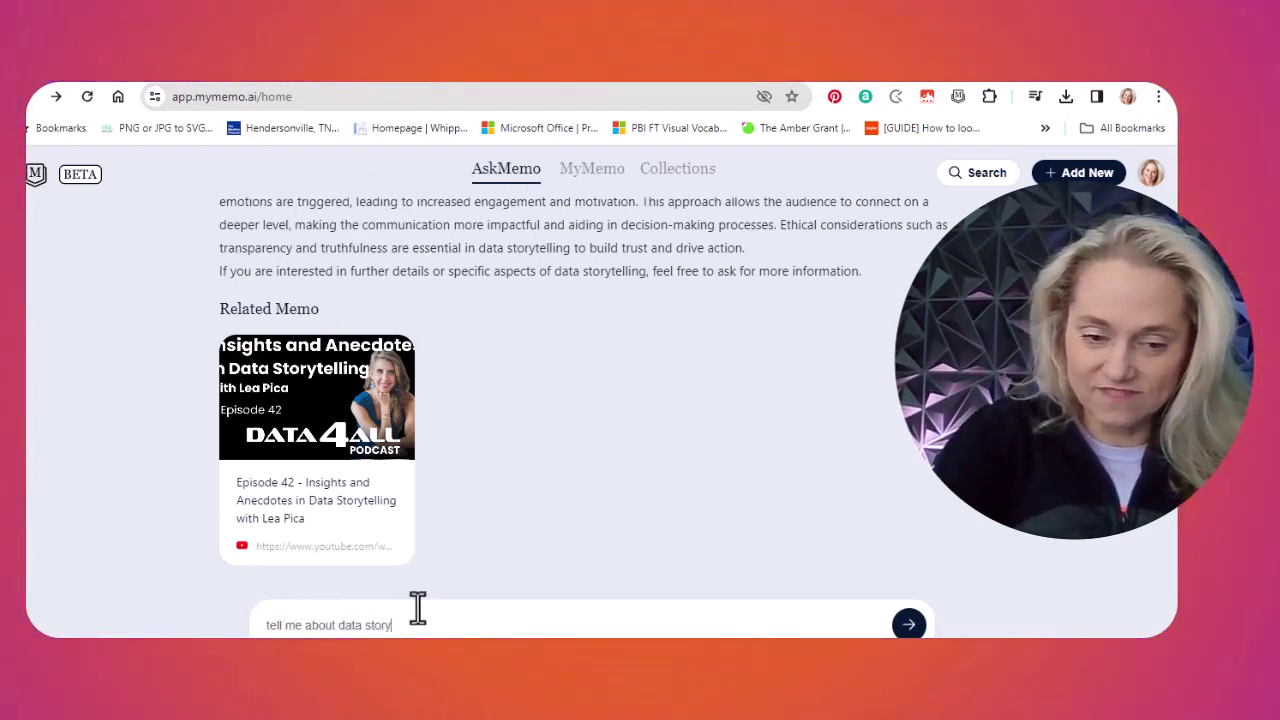
{"action": "type", "text": "e"}
{"action": "type", "text": "ell"}
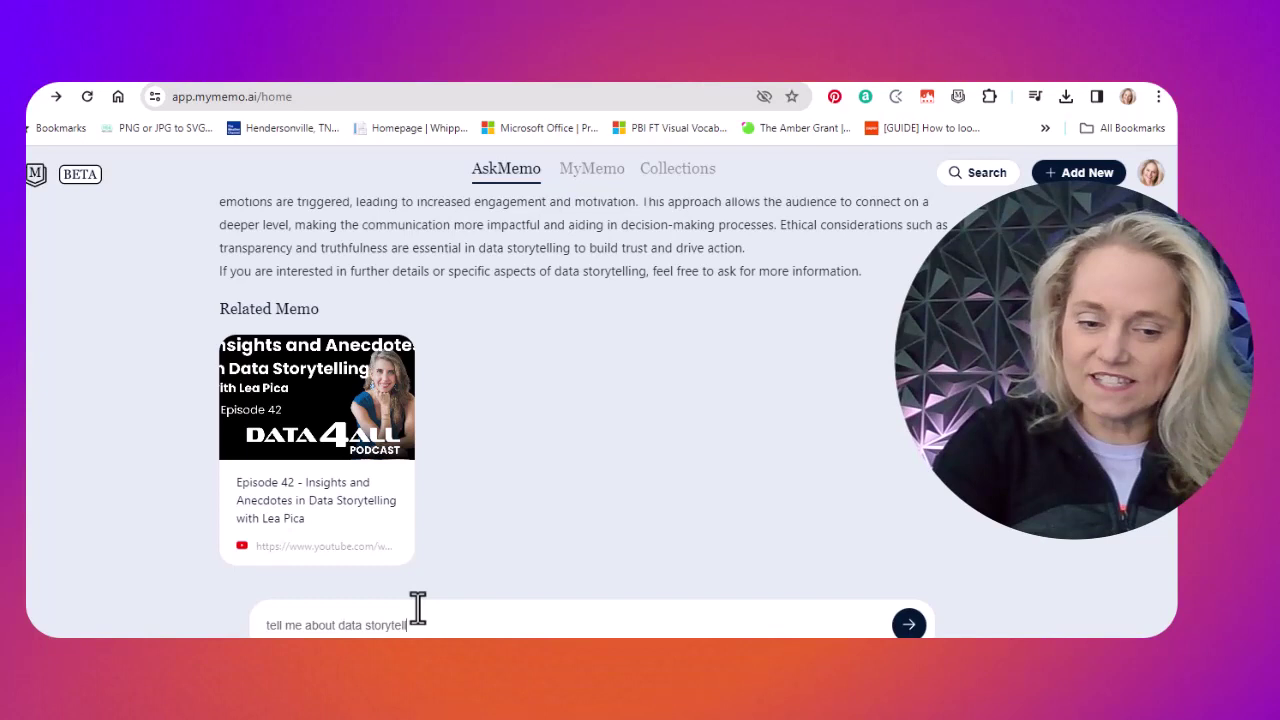
{"action": "type", "text": "ing"}
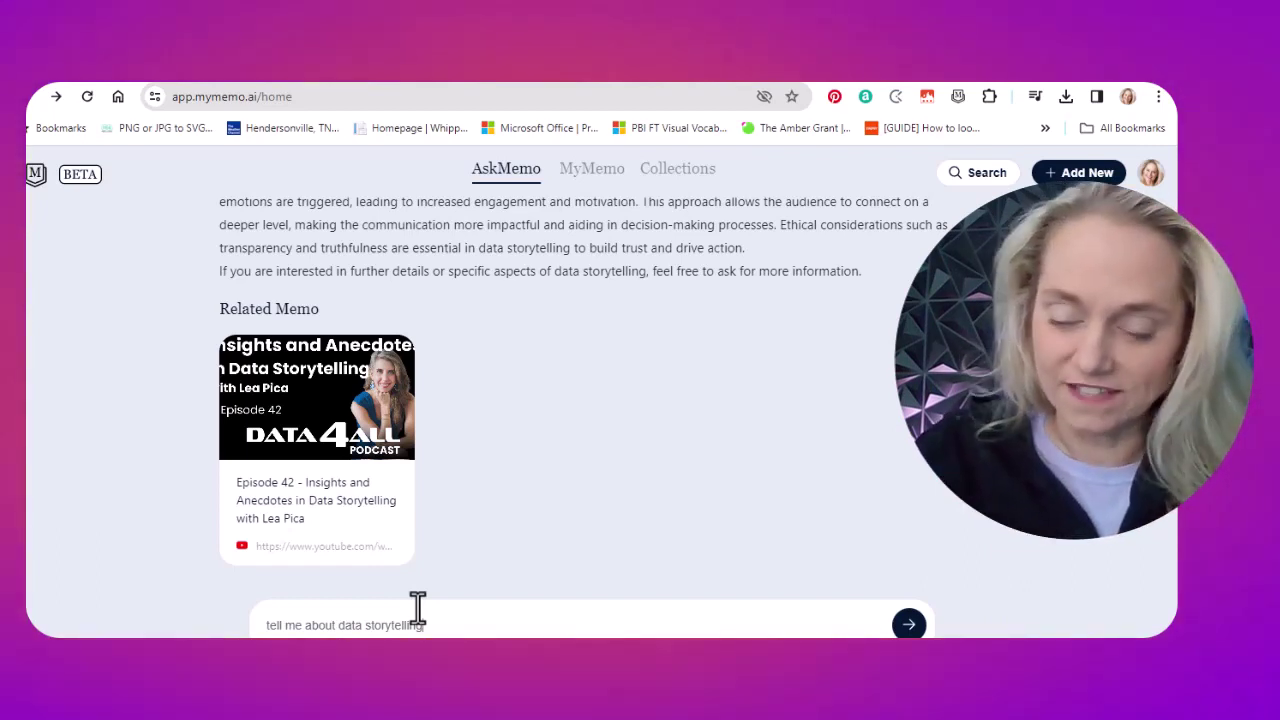
{"action": "key", "text": "Return"}
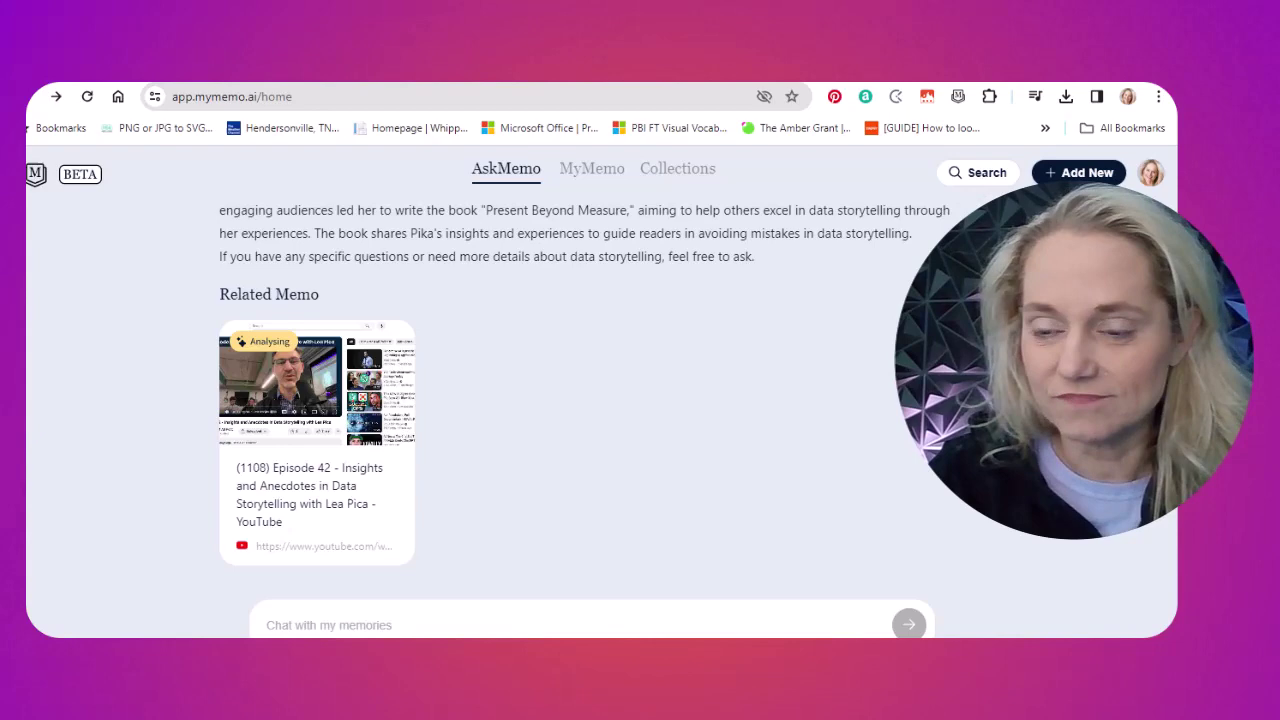
{"action": "double_click", "coordinate": [194, 204]}
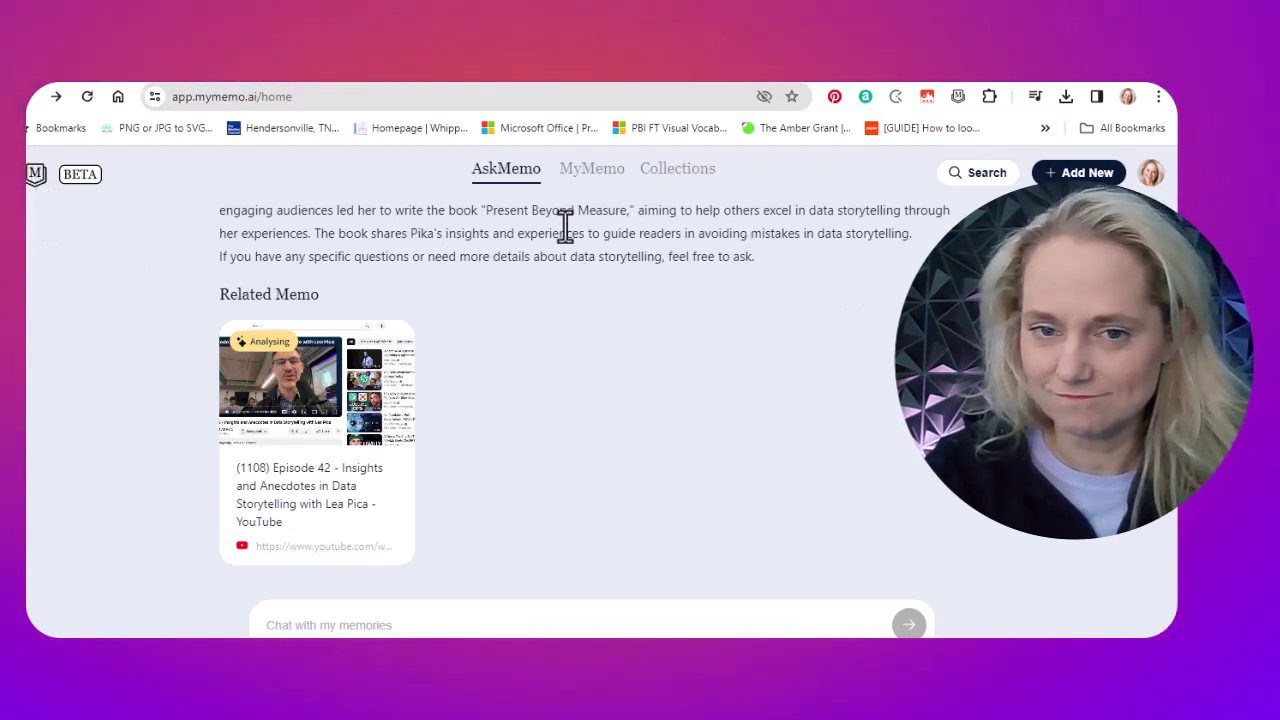
Add the file Dog-Breed-Characteristics-Behavior from the Downloads folder as a new memo in MyMemo.
{"action": "left_click", "coordinate": [601, 178]}
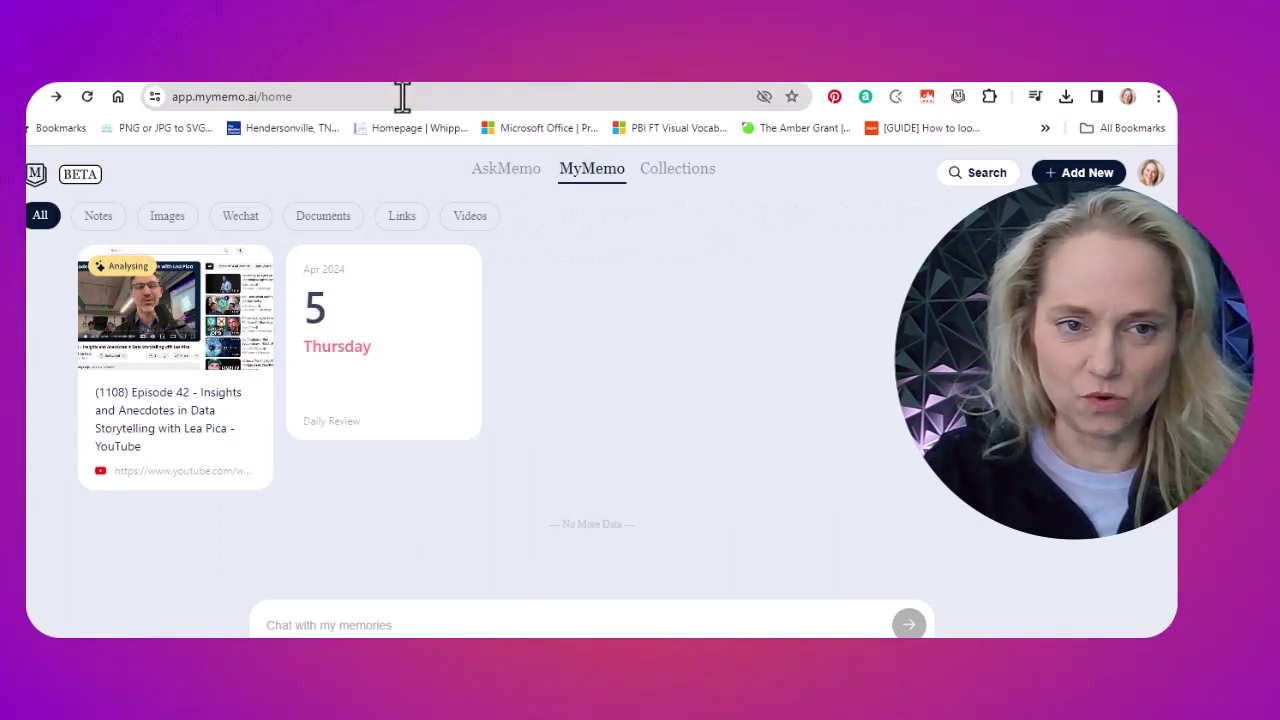
{"action": "left_click", "coordinate": [403, 95]}
{"action": "key", "text": "Return"}
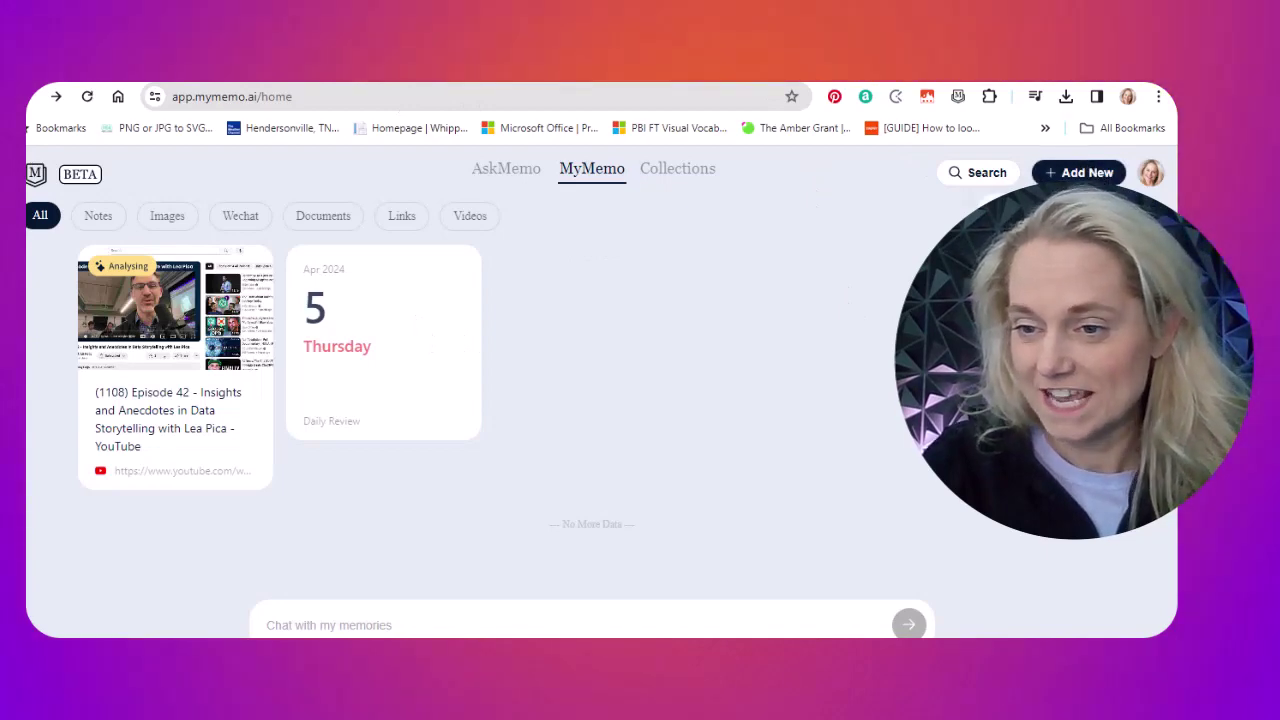
{"action": "left_click", "coordinate": [1090, 172]}
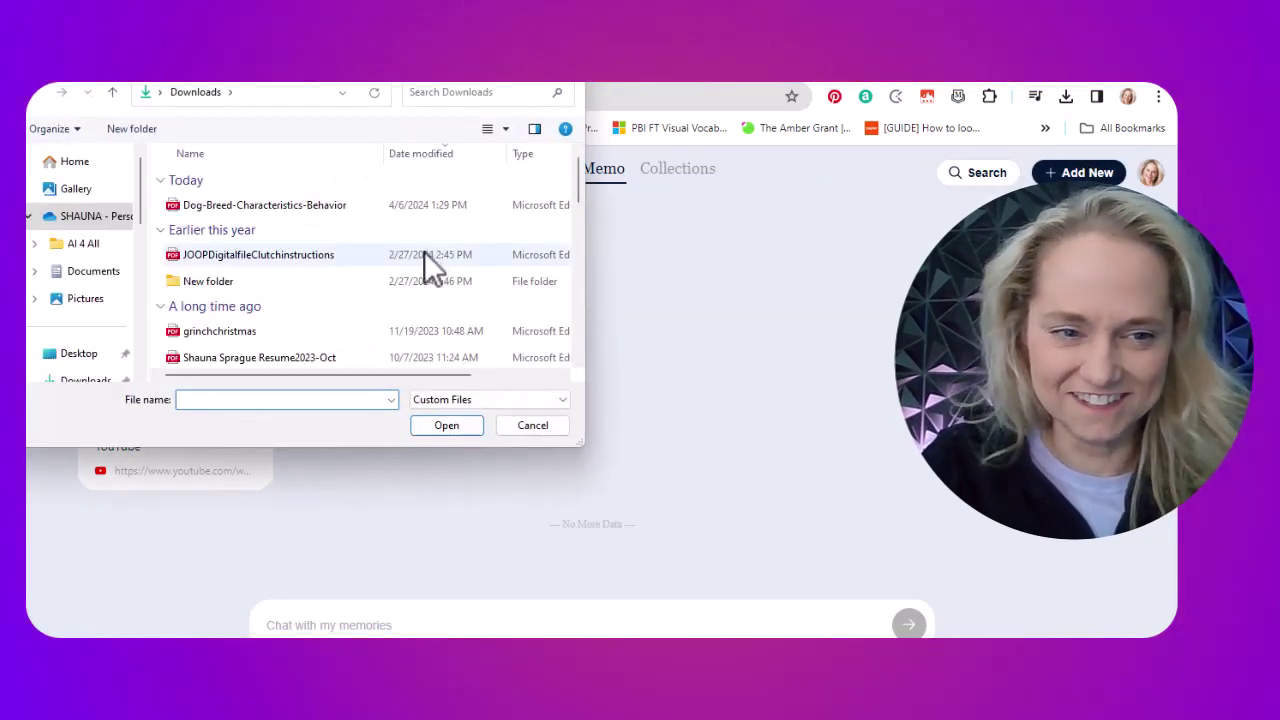
{"action": "double_click", "coordinate": [268, 210]}
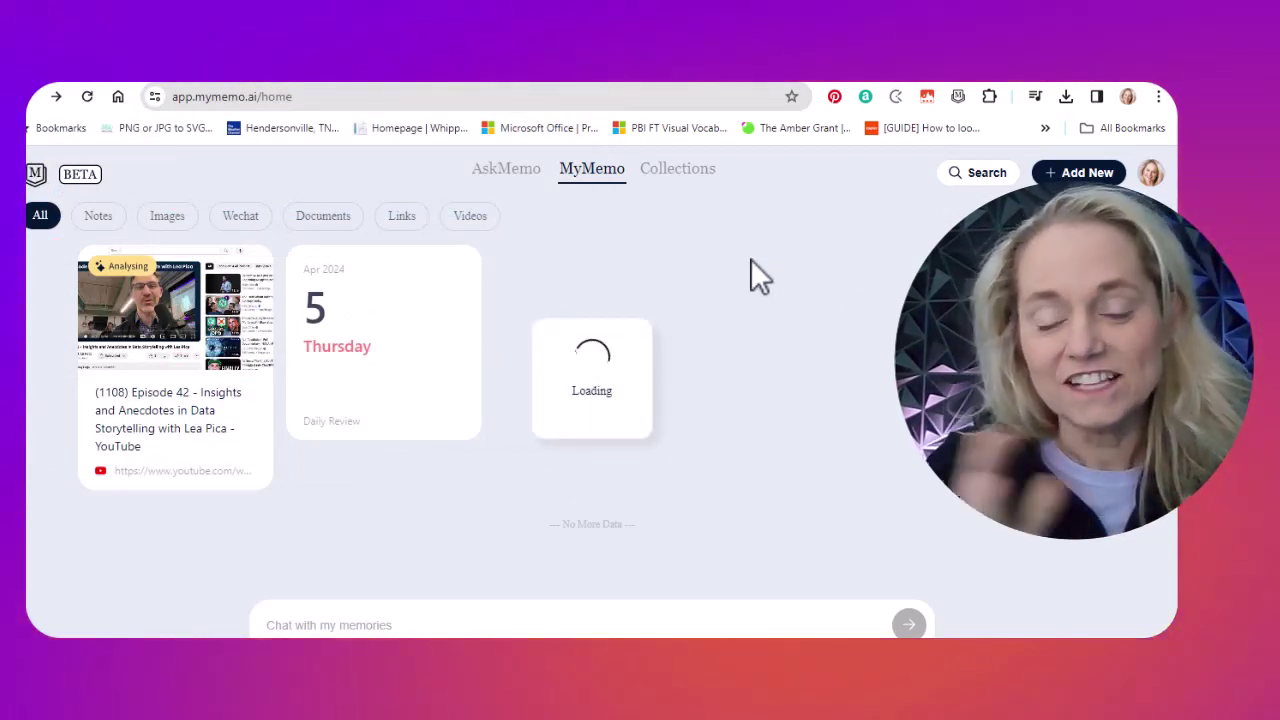
View the memos under the Documents and All filters, look at the Collections page and return to MyMemo.
{"action": "left_click", "coordinate": [325, 218]}
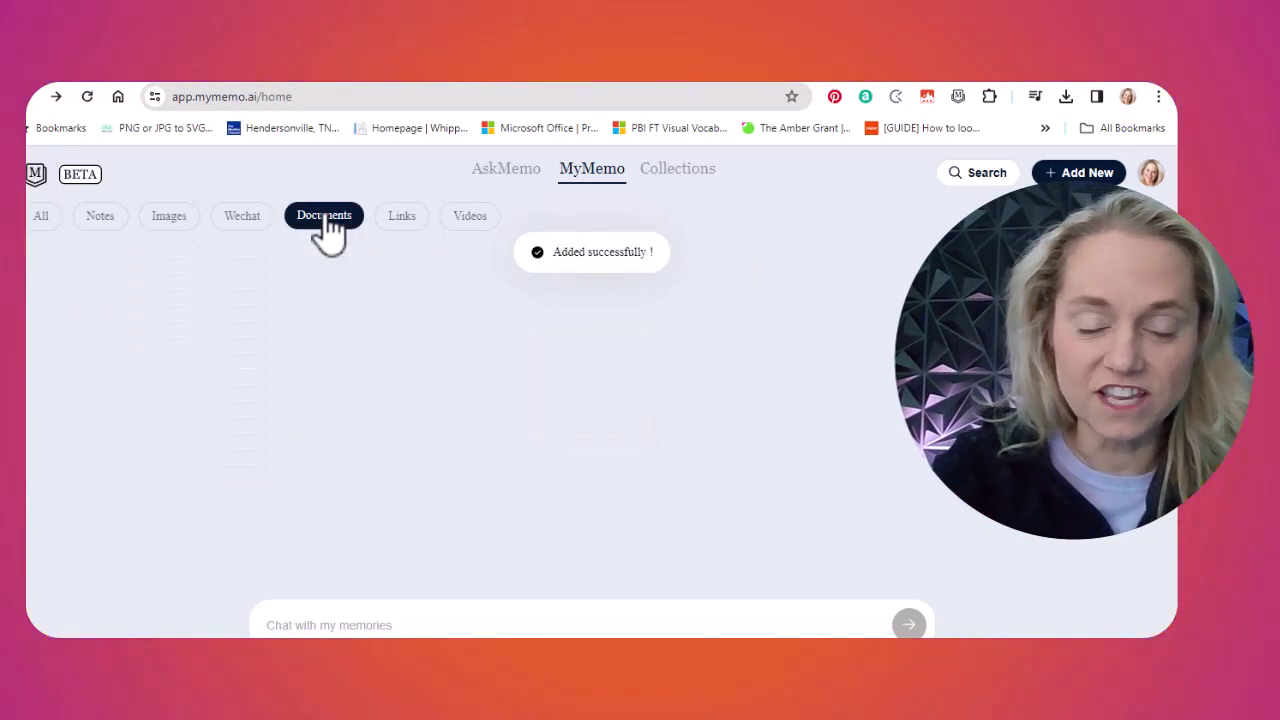
{"action": "left_click", "coordinate": [38, 217]}
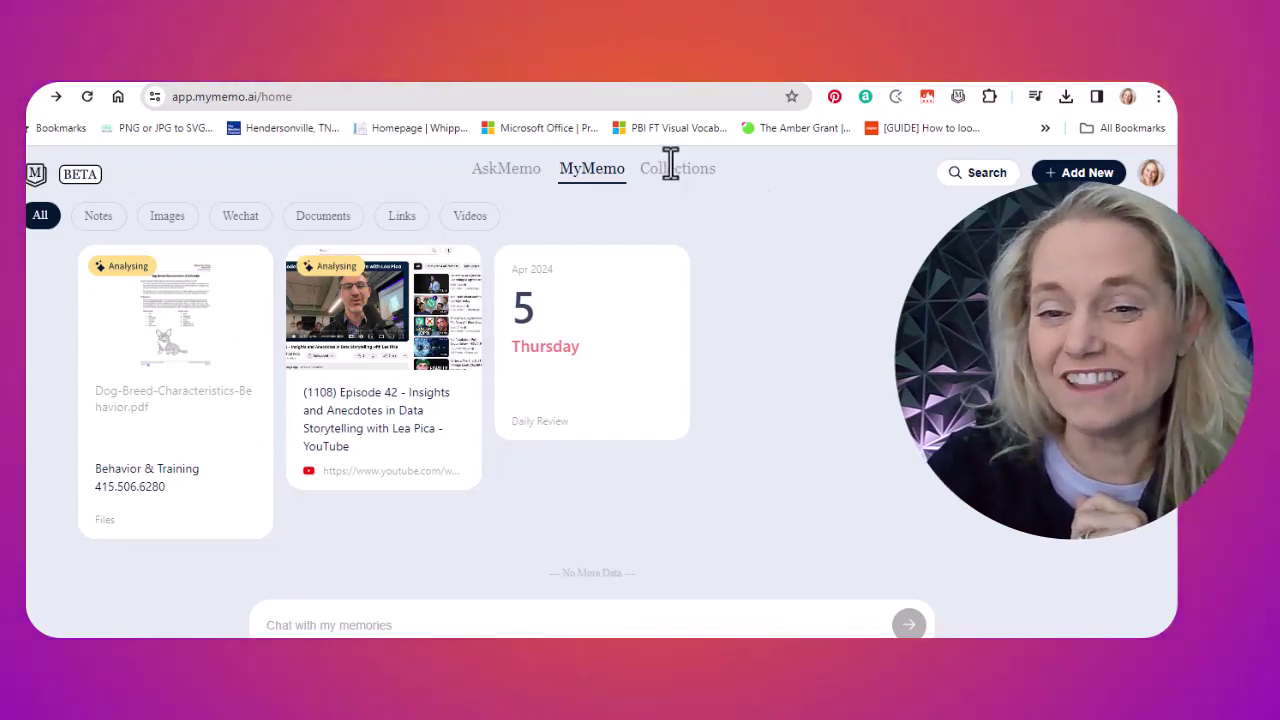
{"action": "left_click", "coordinate": [670, 166]}
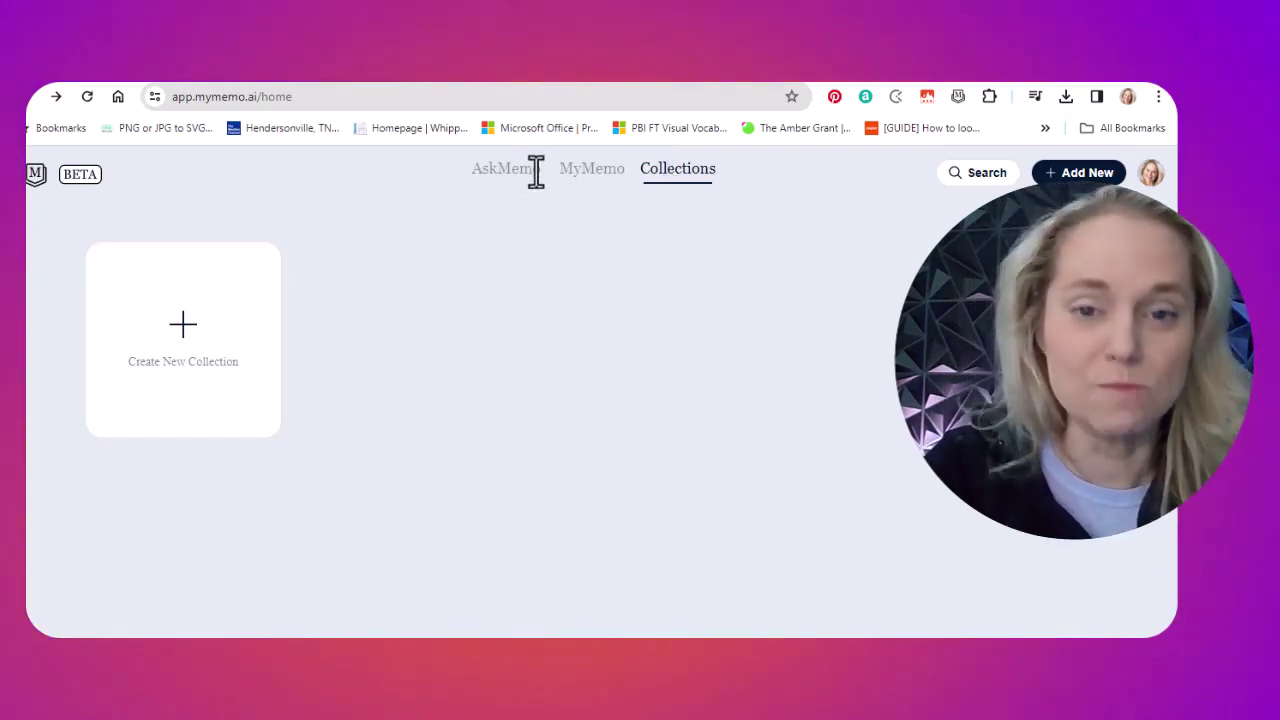
{"action": "left_click", "coordinate": [585, 177]}
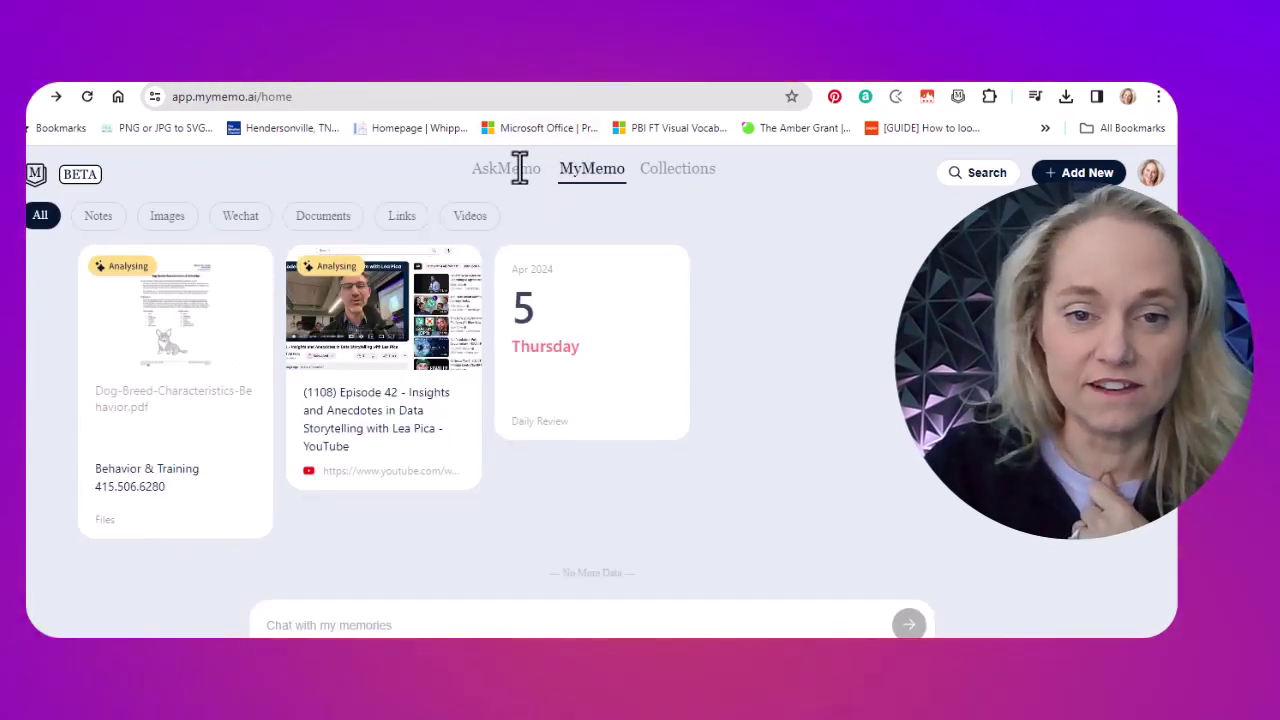
Ask AskMemo "what is the best bread of for kids" and read the answer from its beginning.
{"action": "left_click", "coordinate": [515, 168]}
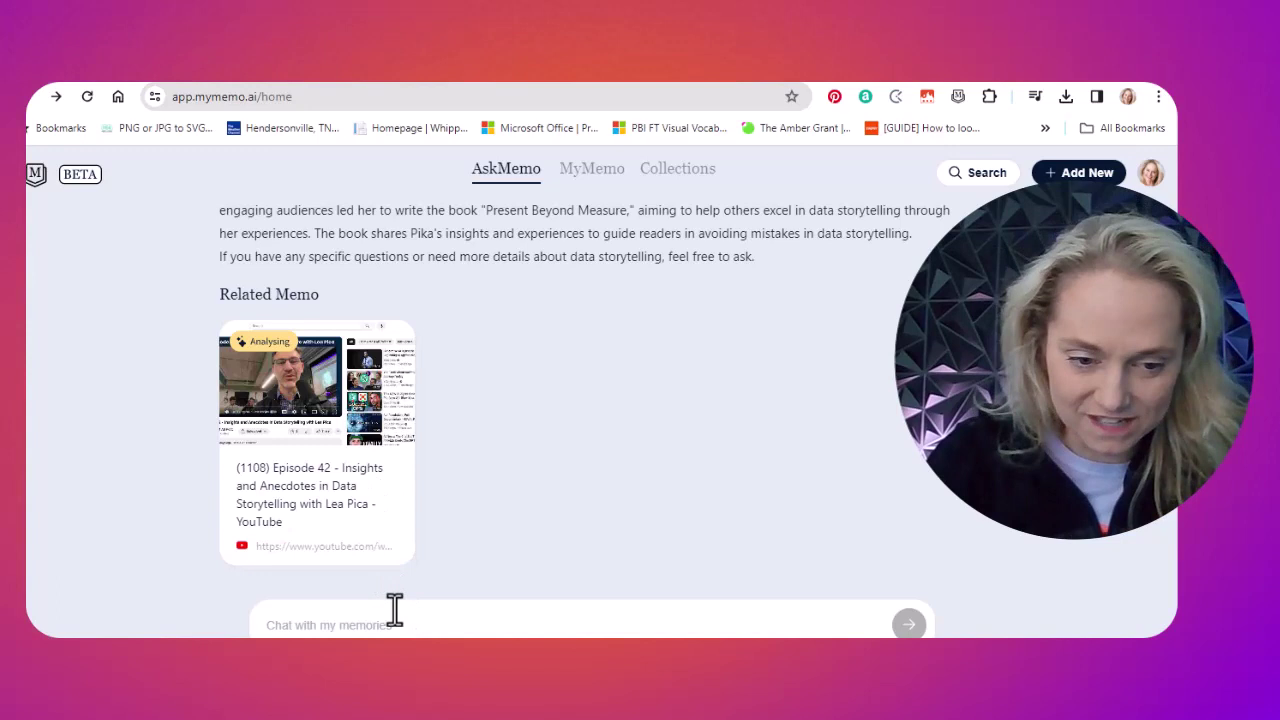
{"action": "left_click", "coordinate": [395, 610]}
{"action": "type", "text": "what is the best t"}
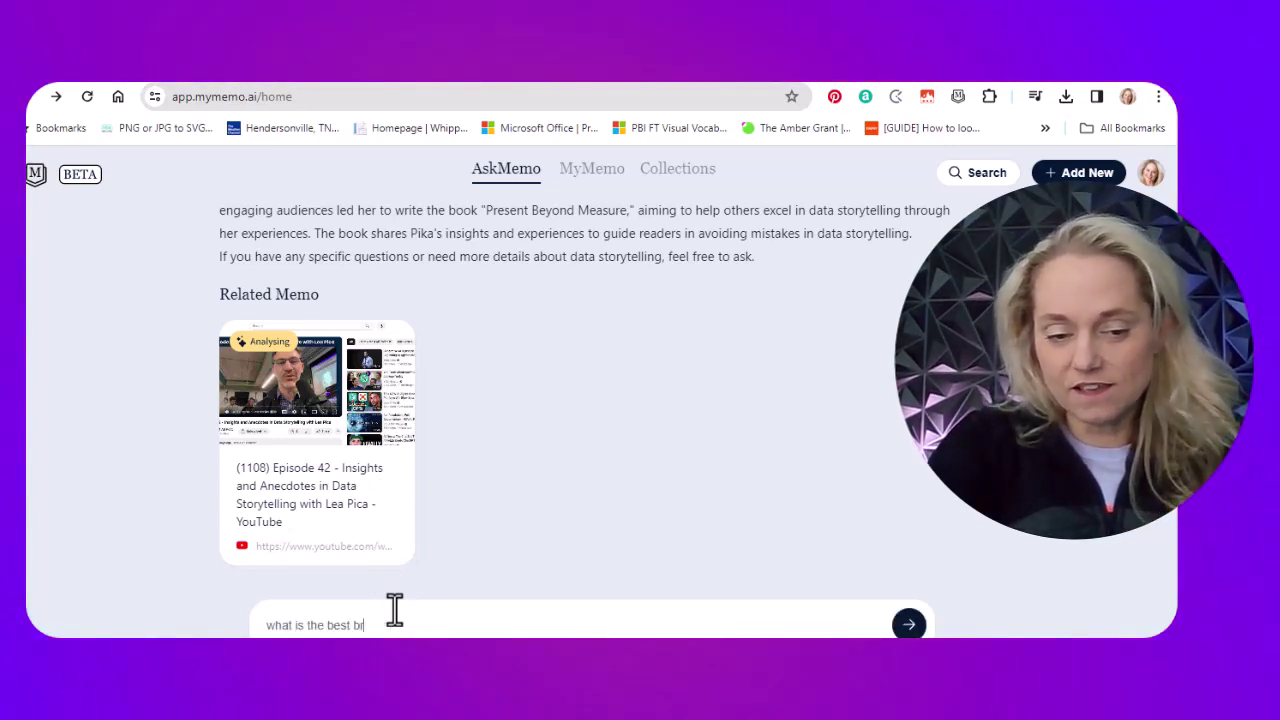
{"action": "type", "text": "read"}
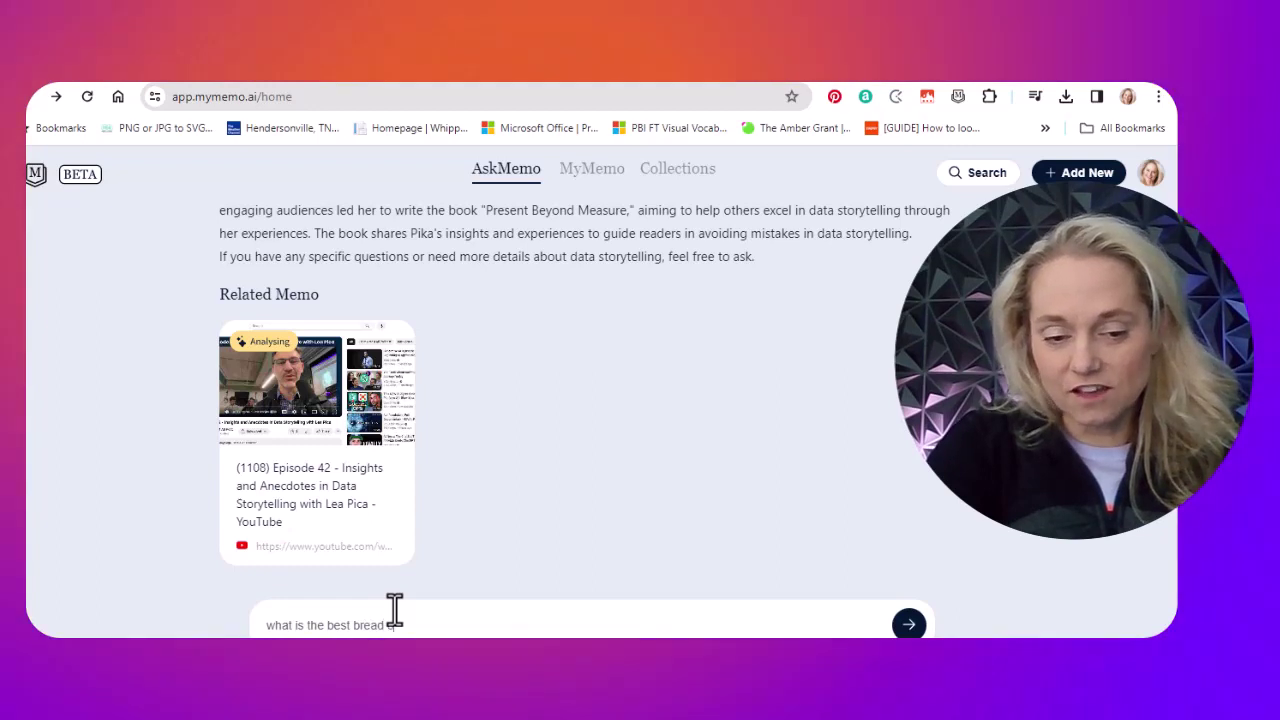
{"action": "type", "text": " maker for kid"}
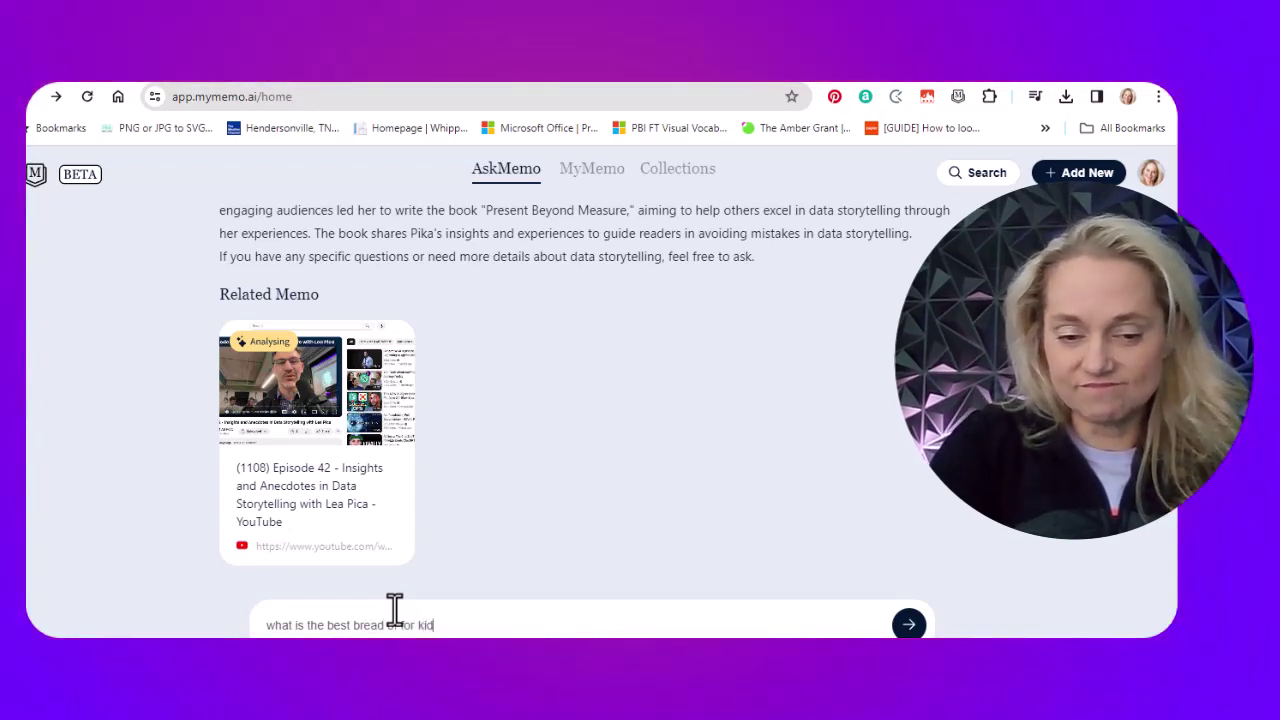
{"action": "type", "text": "s"}
{"action": "key", "text": "Return"}
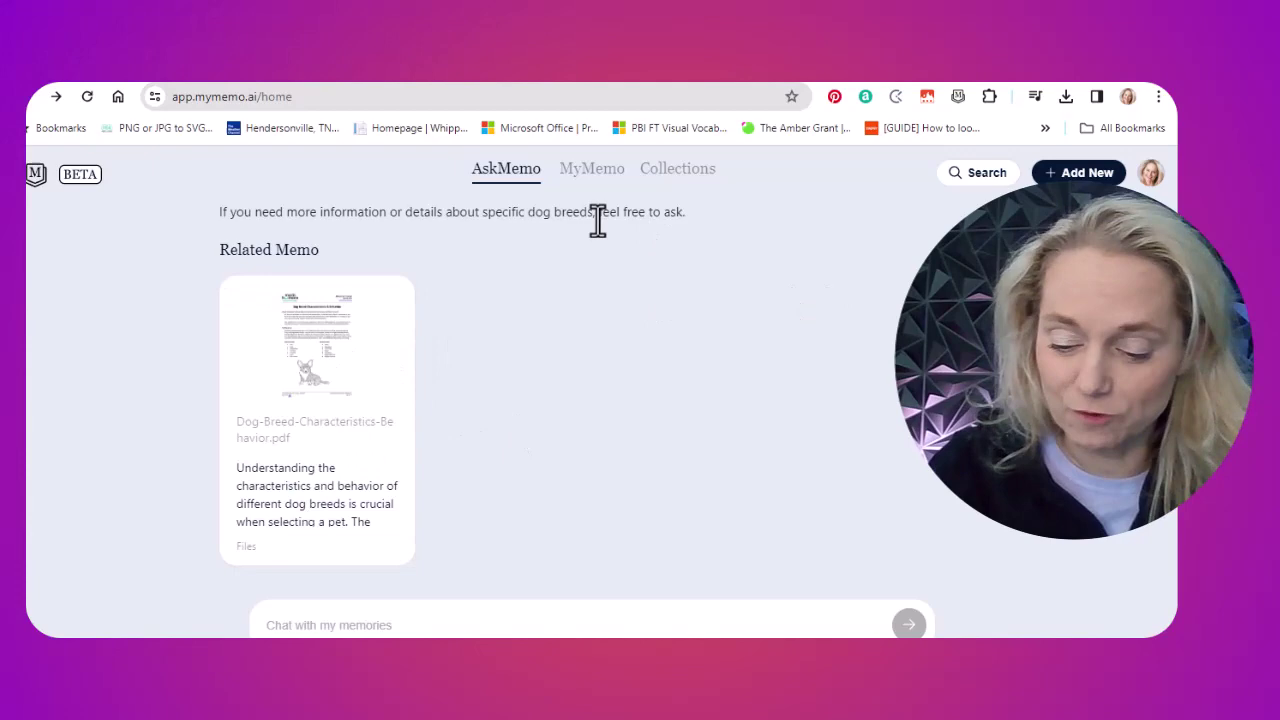
{"action": "scroll", "coordinate": [597, 221], "scroll_direction": "up", "scroll_amount": 3}
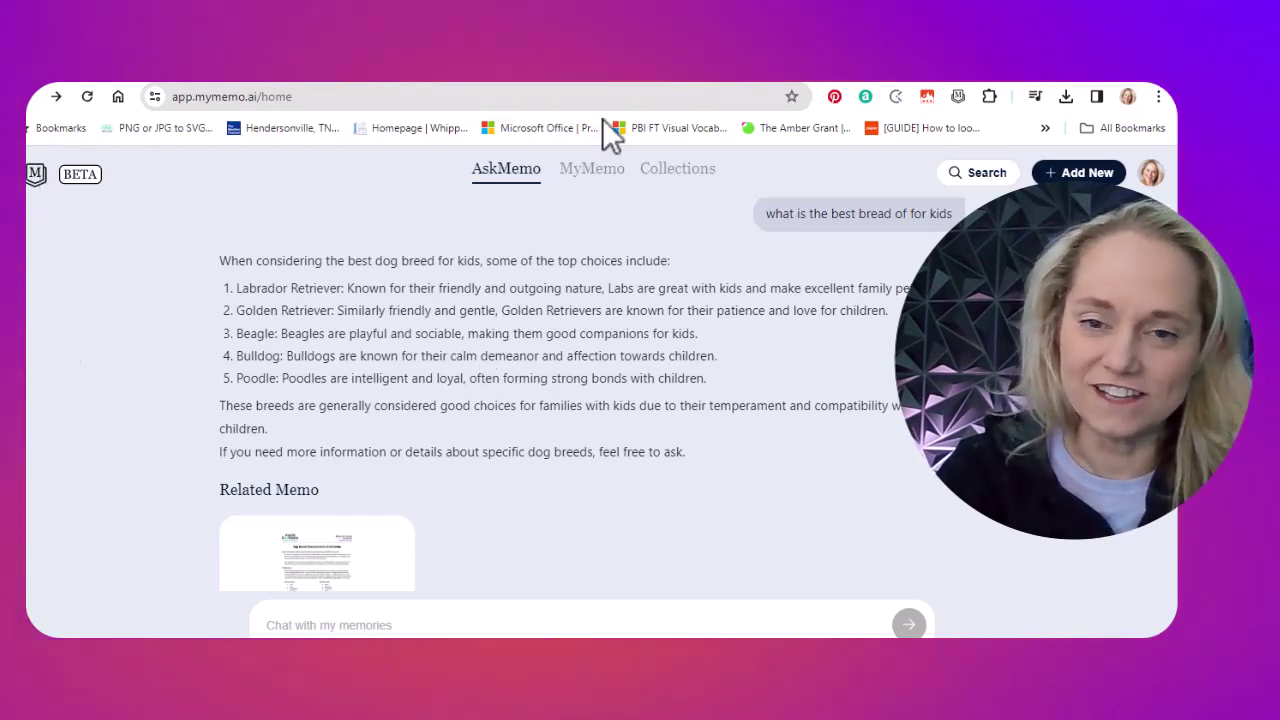
Return to the saved memos and view them filtered by Videos, Documents and Images in turn.
{"action": "left_click", "coordinate": [584, 174]}
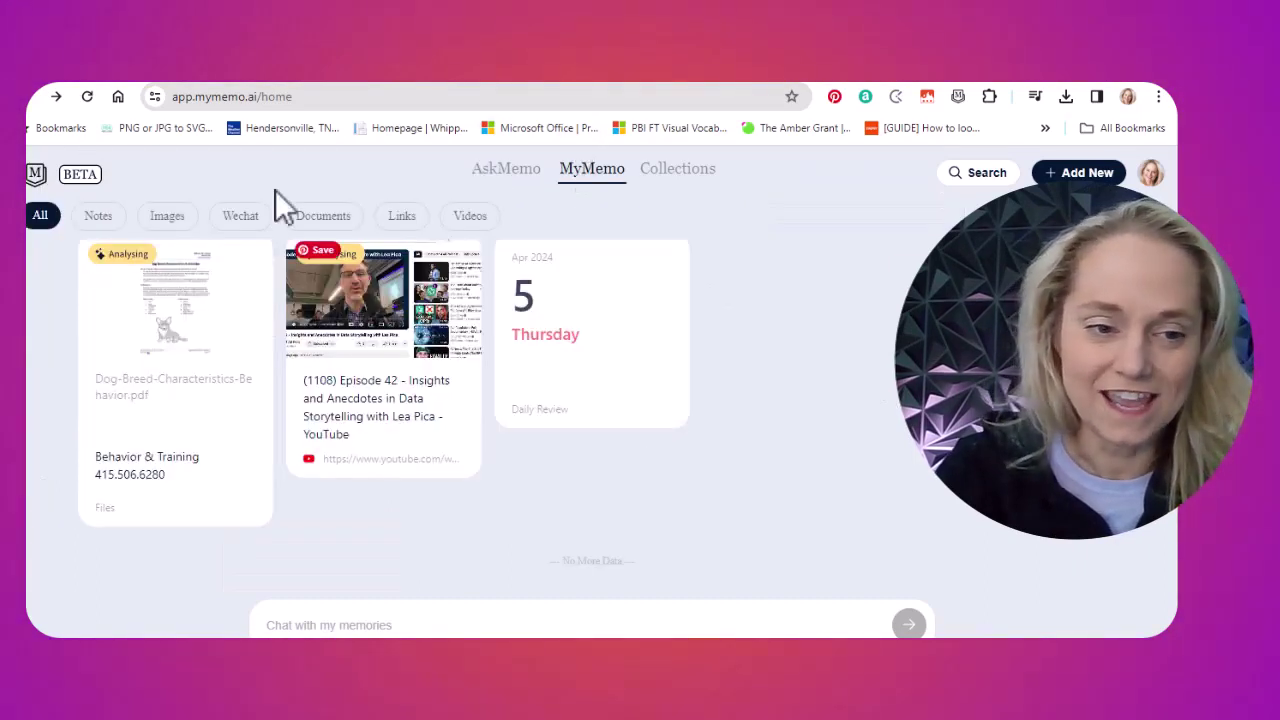
{"action": "left_click", "coordinate": [468, 217]}
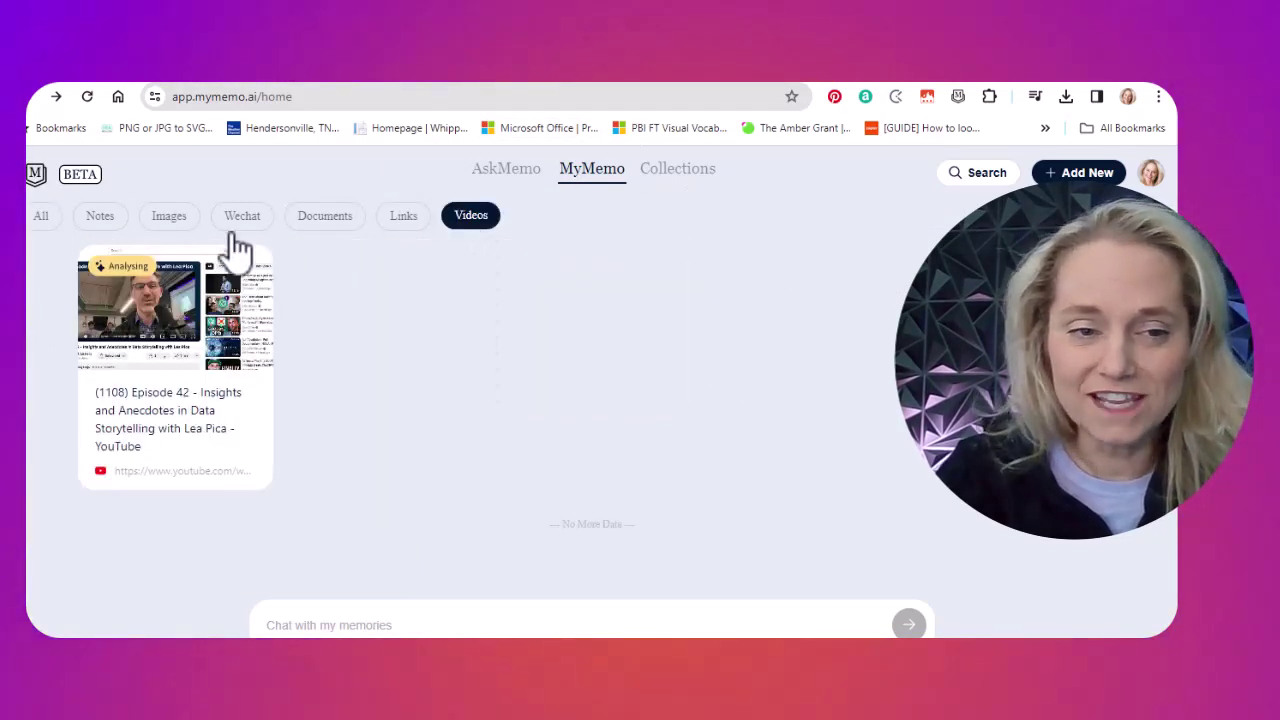
{"action": "left_click", "coordinate": [318, 228]}
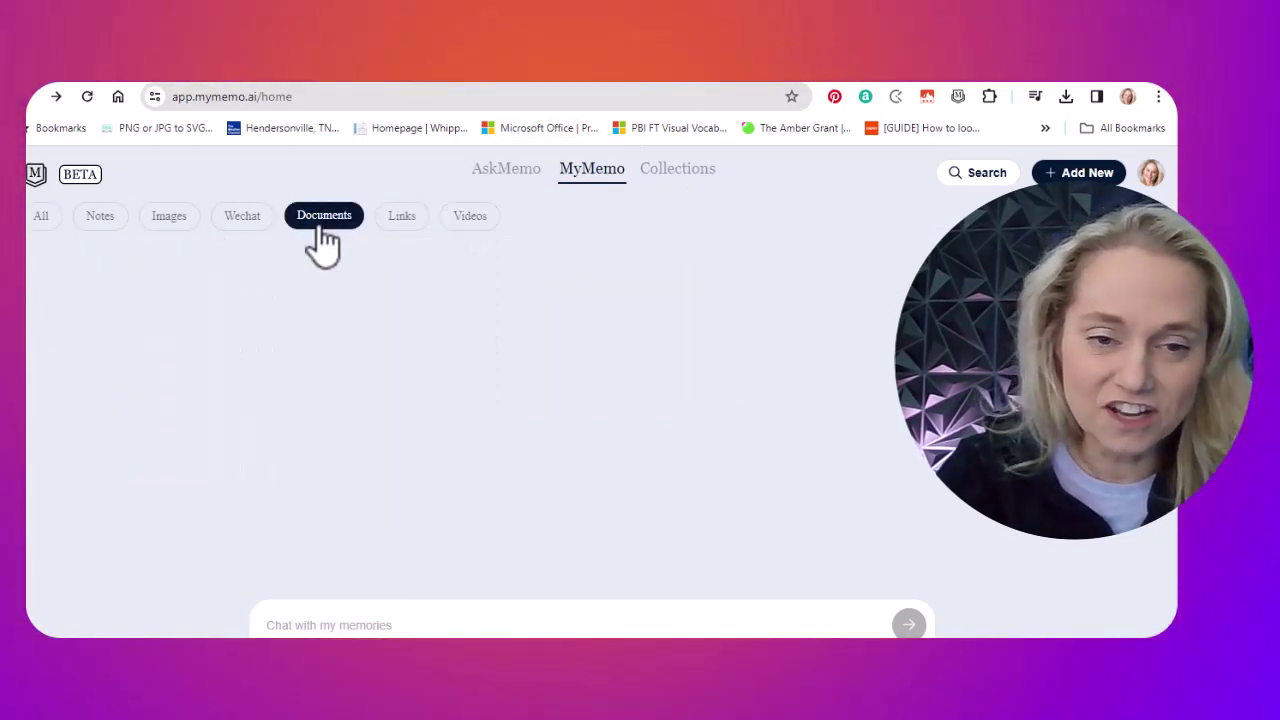
{"action": "left_click", "coordinate": [193, 219]}
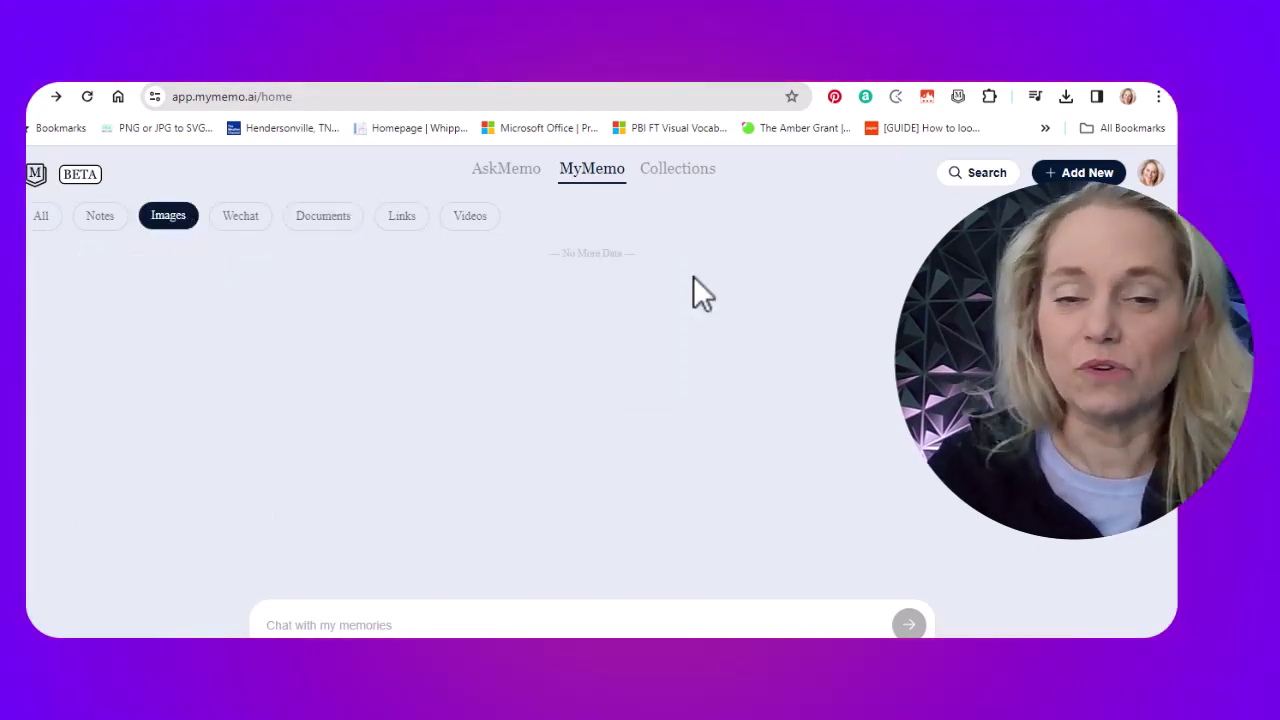
Create a new collection named "Book Ideas" with the coffee cup icon.
{"action": "left_click", "coordinate": [679, 171]}
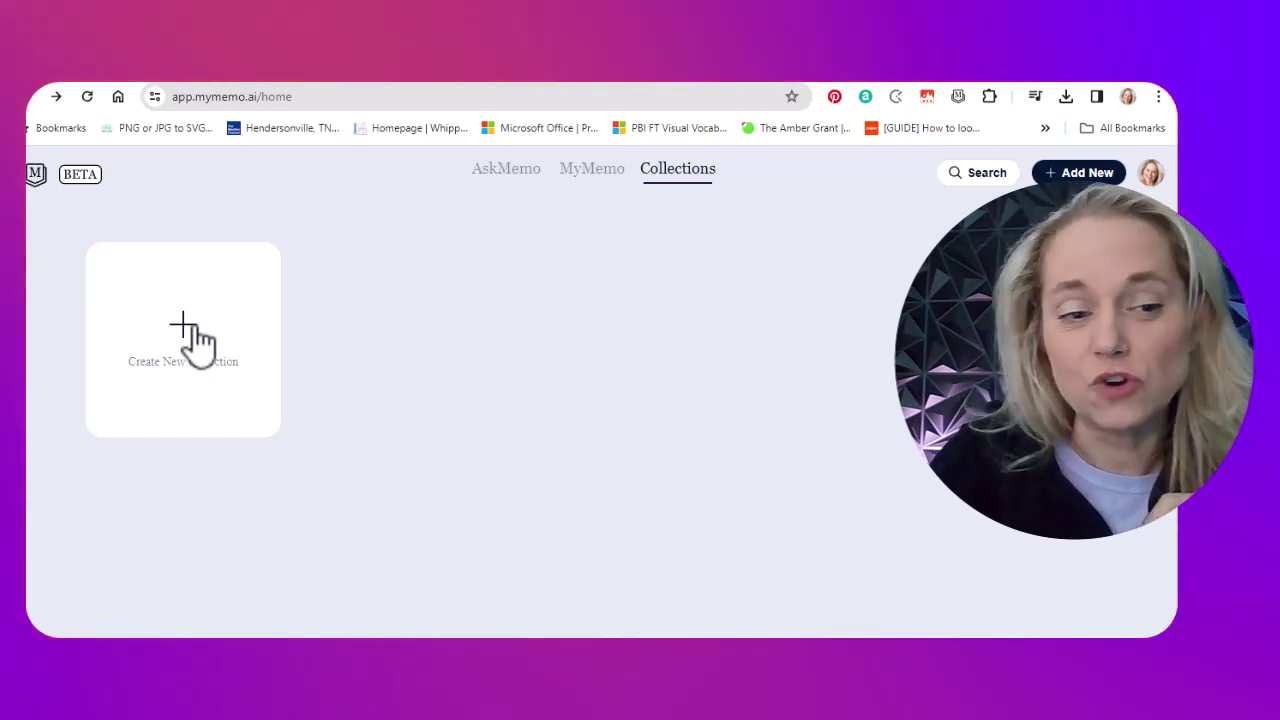
{"action": "left_click", "coordinate": [195, 342]}
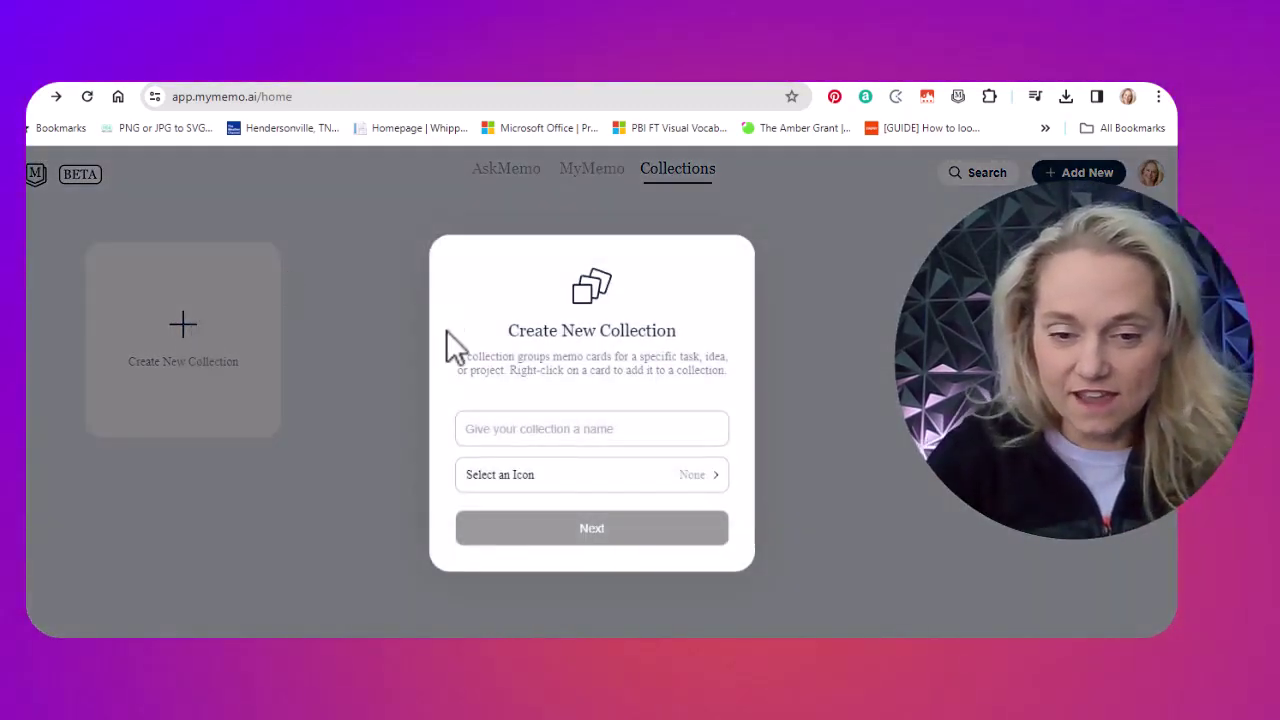
{"action": "left_click", "coordinate": [508, 418]}
{"action": "type", "text": "Boo"}
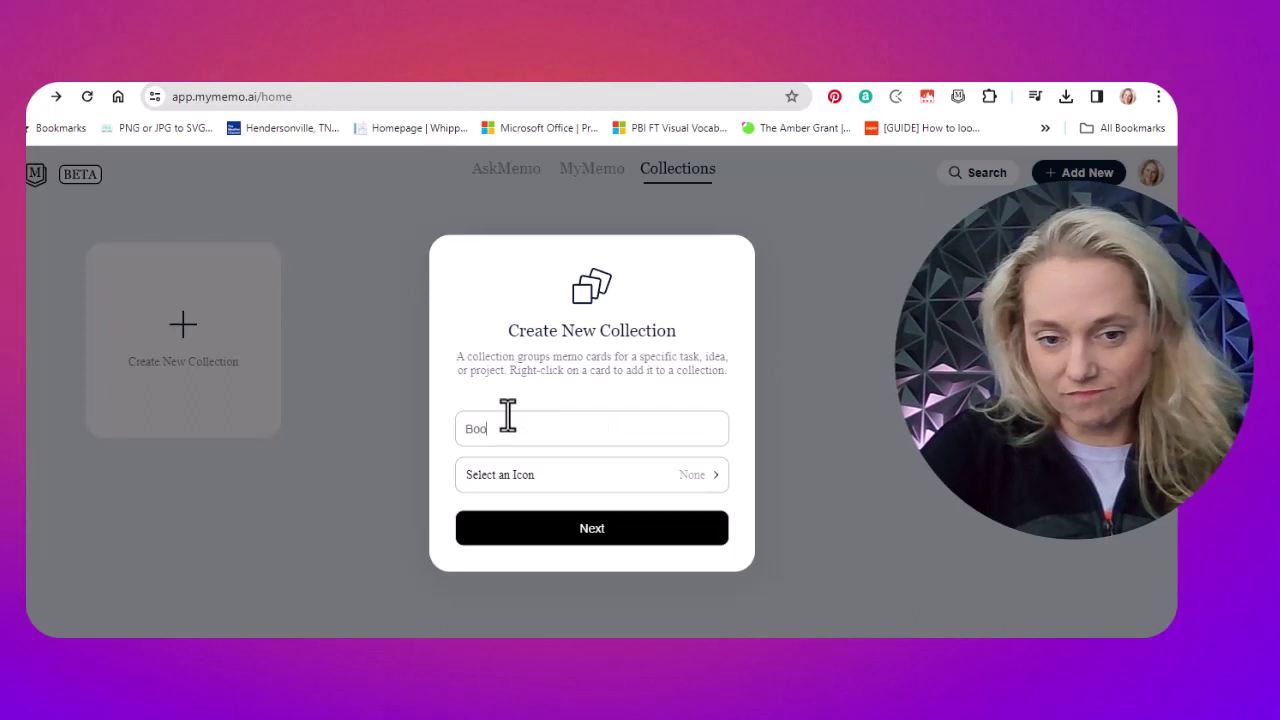
{"action": "type", "text": "k Ideas"}
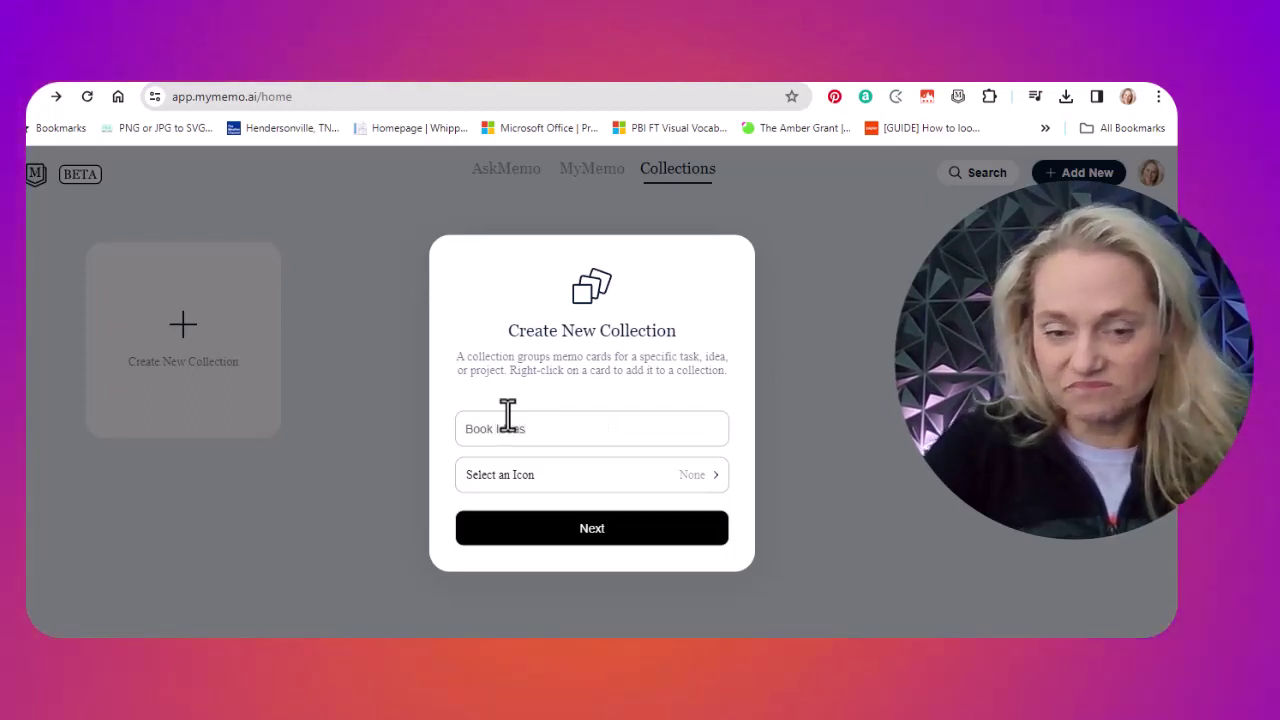
{"action": "left_click", "coordinate": [517, 480]}
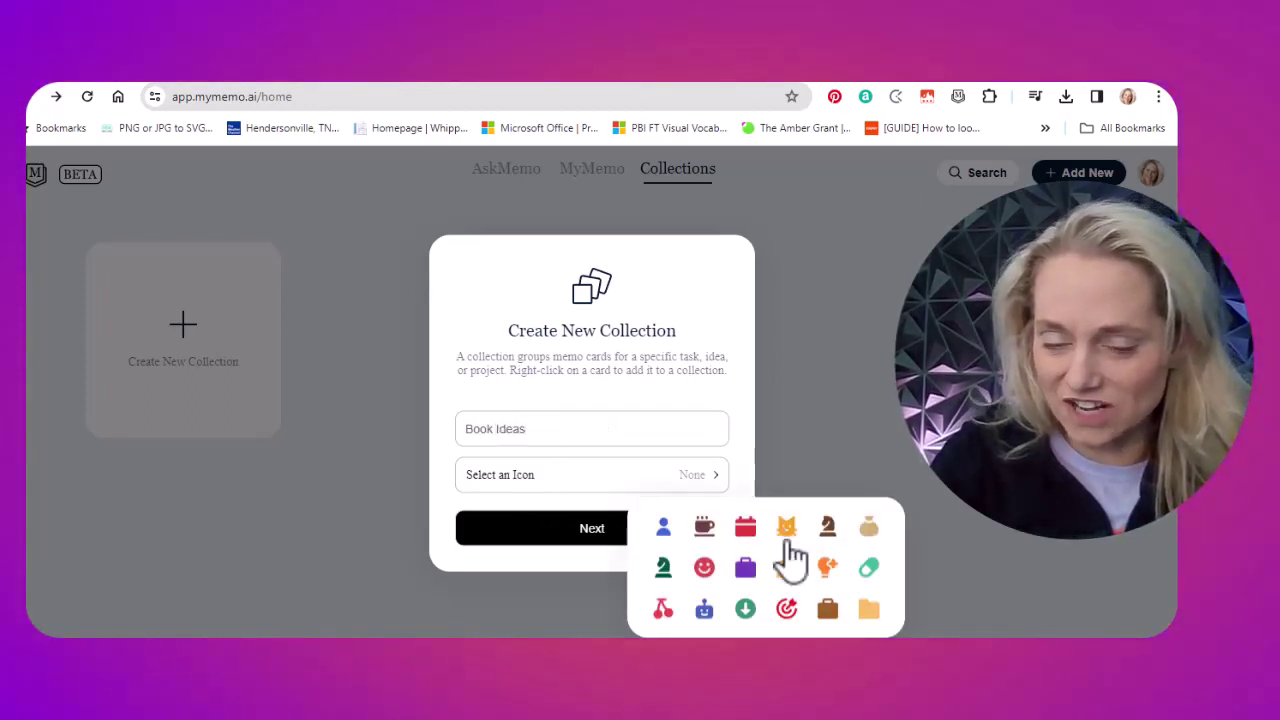
{"action": "left_click", "coordinate": [704, 527]}
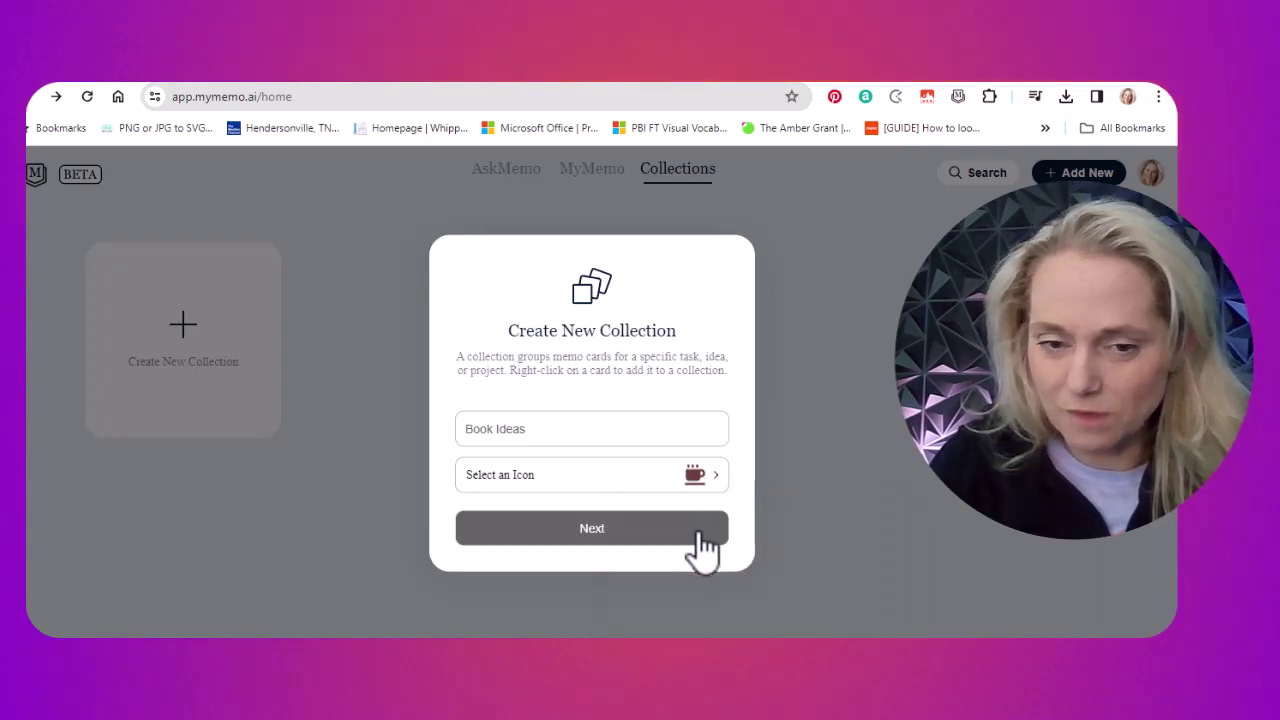
{"action": "left_click", "coordinate": [637, 540]}
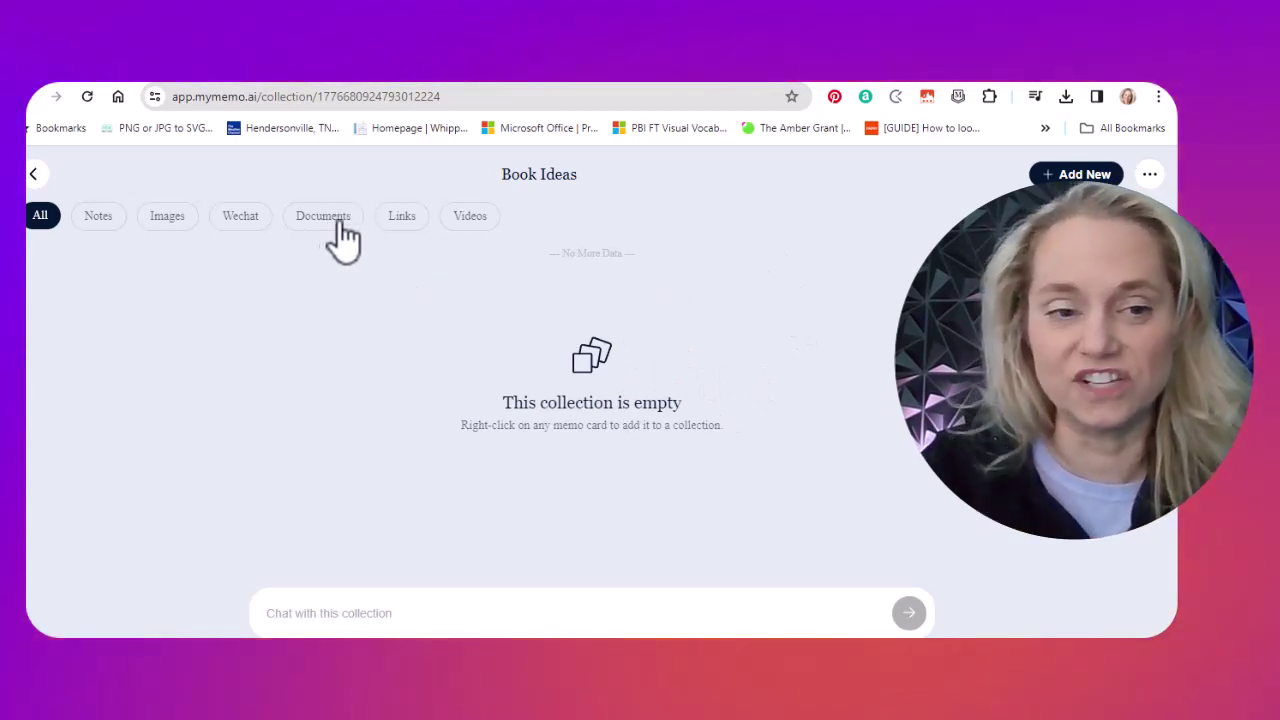
View the Book Ideas collection's Documents filter, then return to MyMemo and show all saved memos.
{"action": "left_click", "coordinate": [348, 225]}
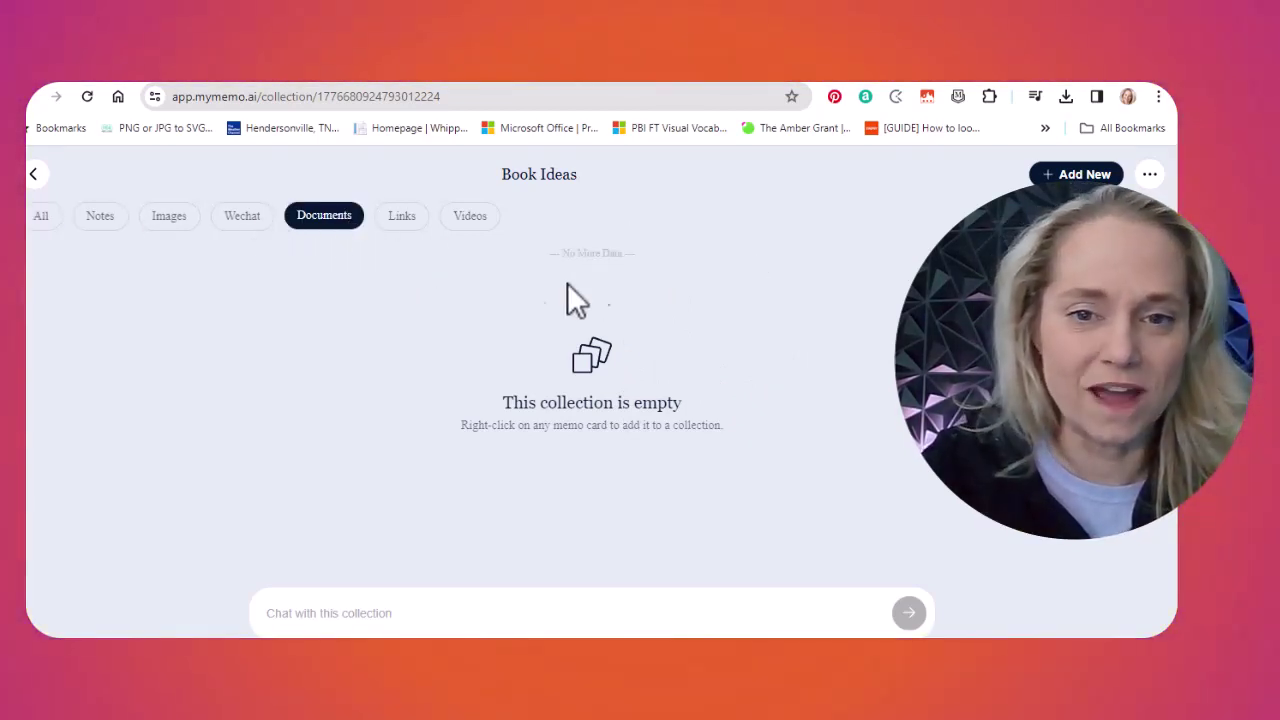
{"action": "left_click", "coordinate": [46, 172]}
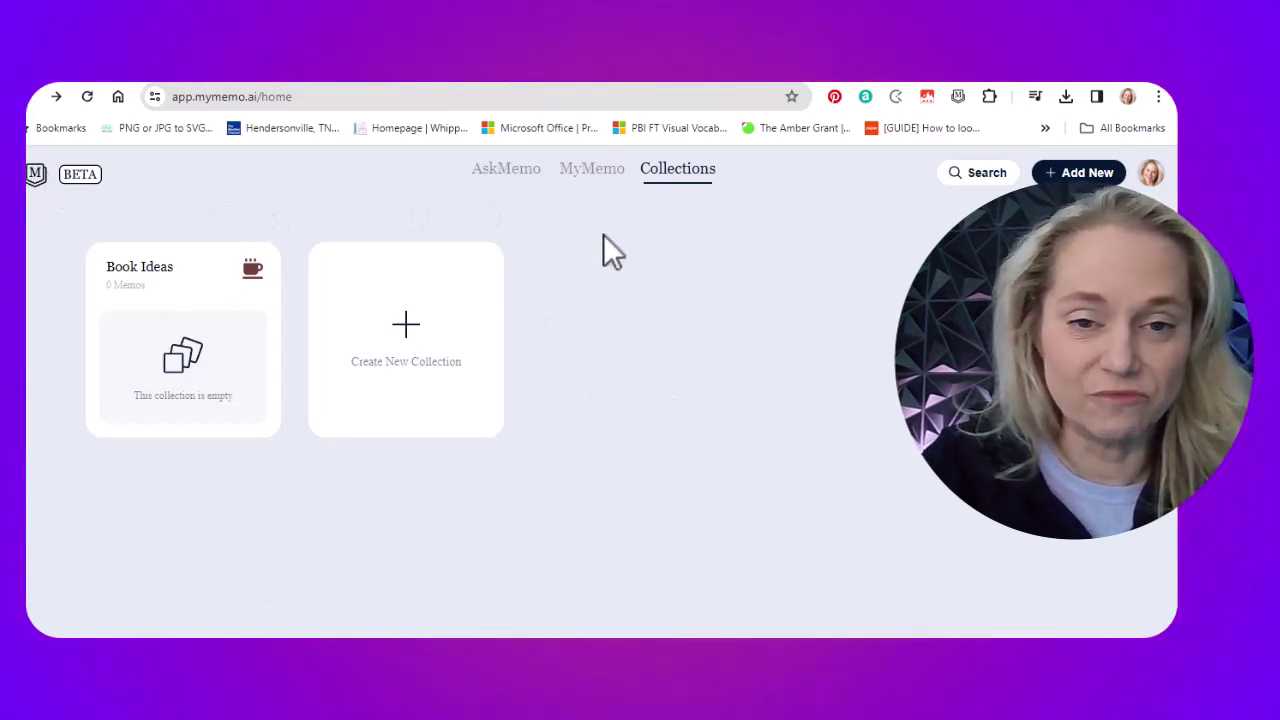
{"action": "left_click", "coordinate": [596, 168]}
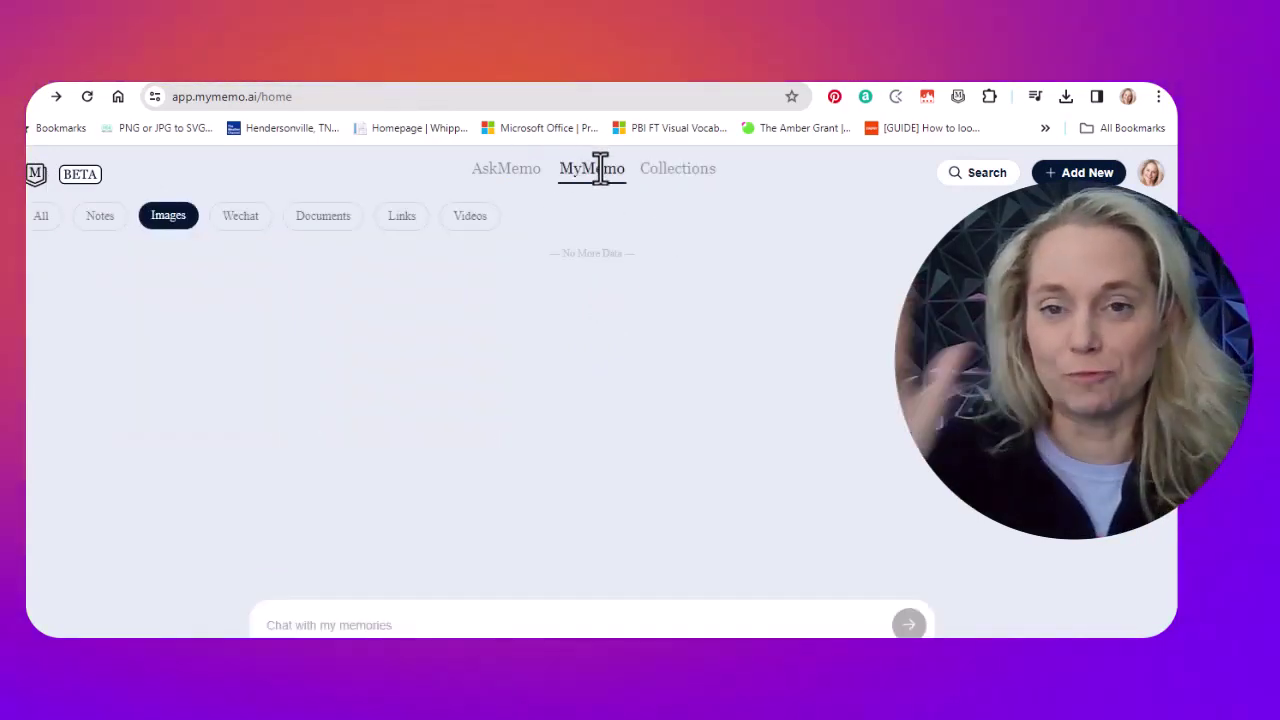
{"action": "left_click", "coordinate": [42, 222]}
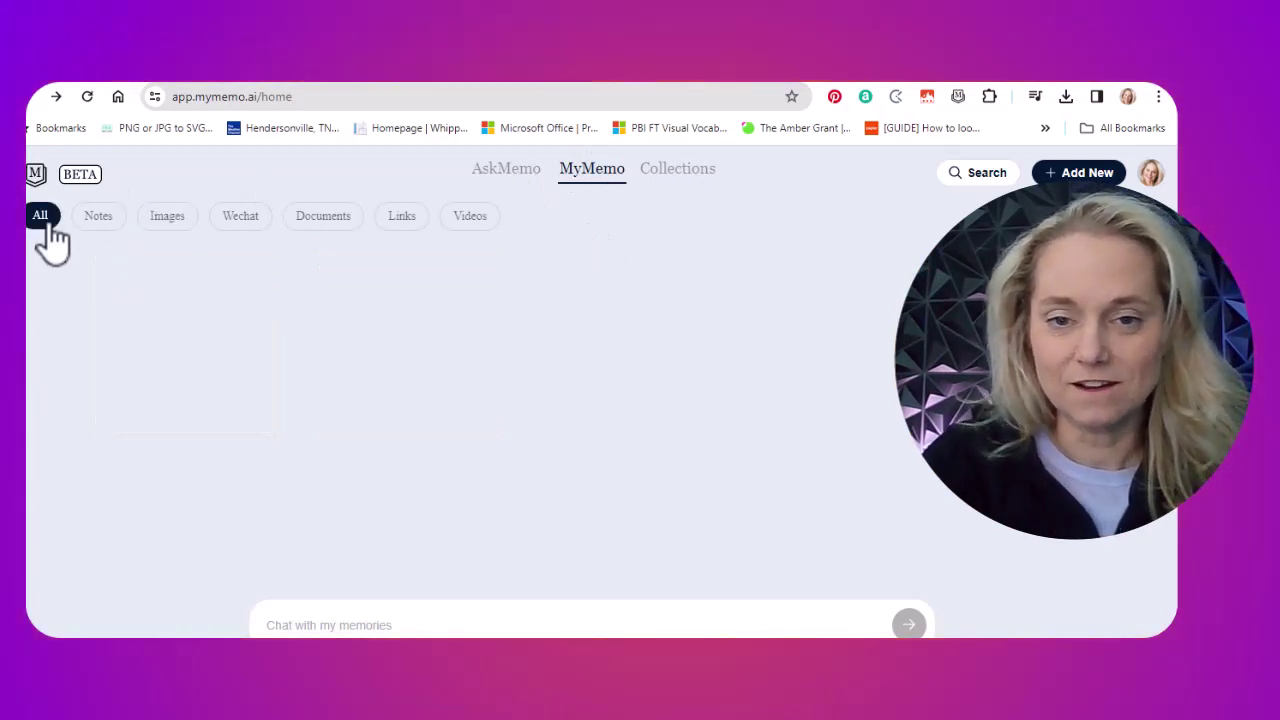